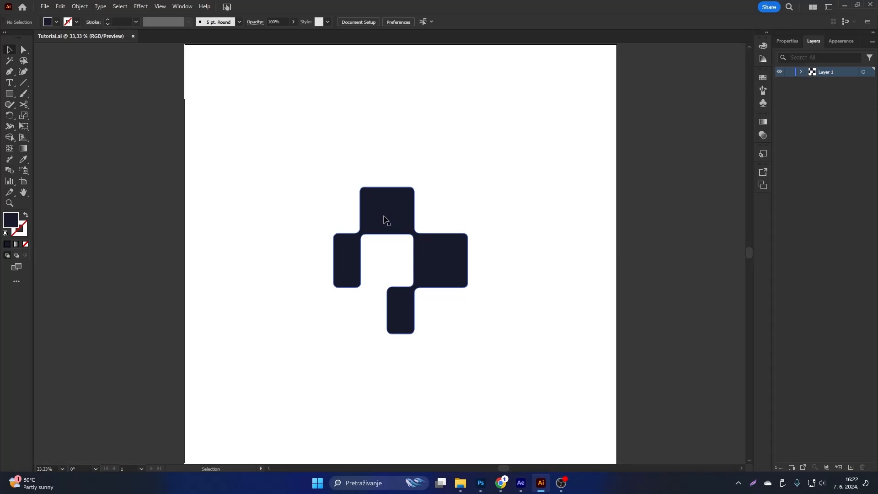
click(384, 218)
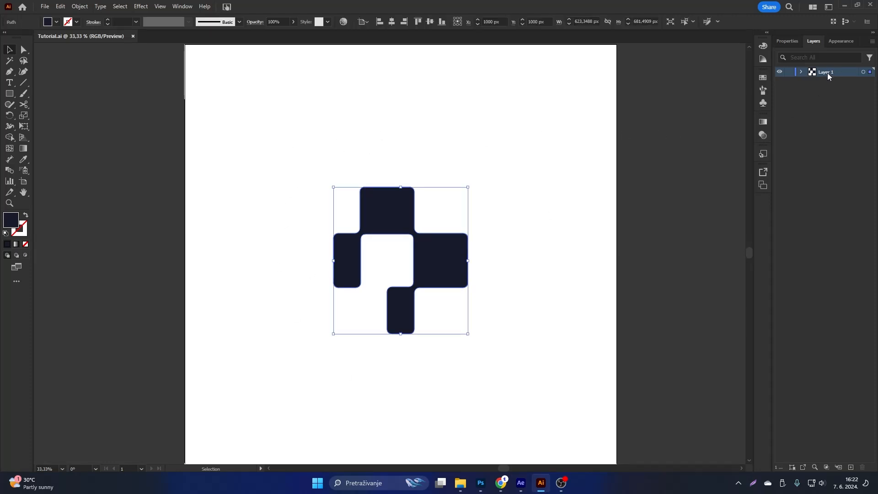
click(45, 8)
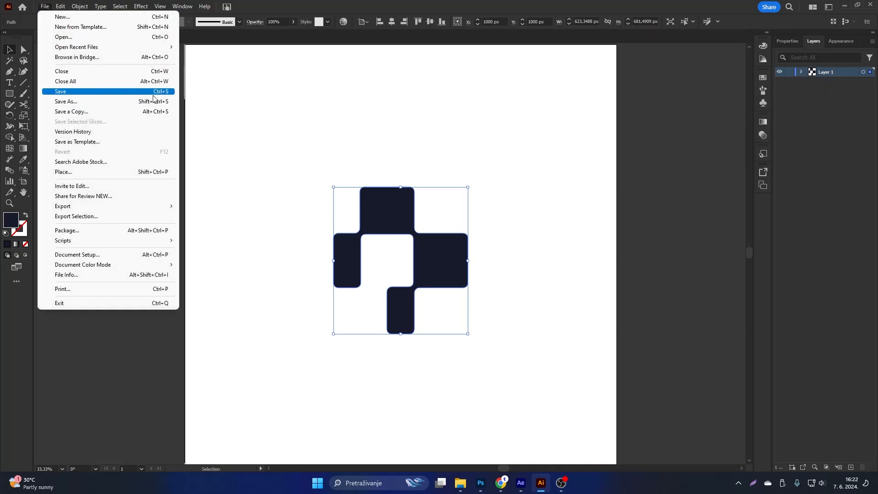
click(309, 94)
Switch to After Effects and create a 2000 × 2000 px composition at 25 fps lasting 6 seconds.
key(alt+Tab)
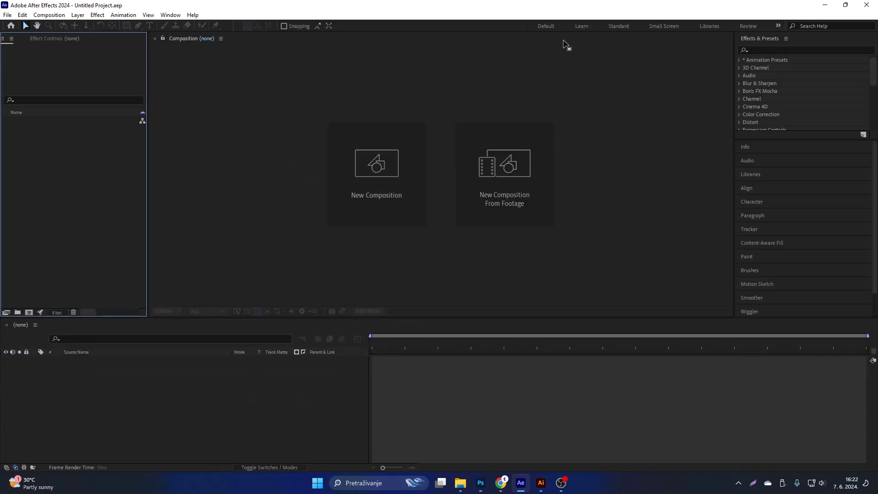
click(365, 155)
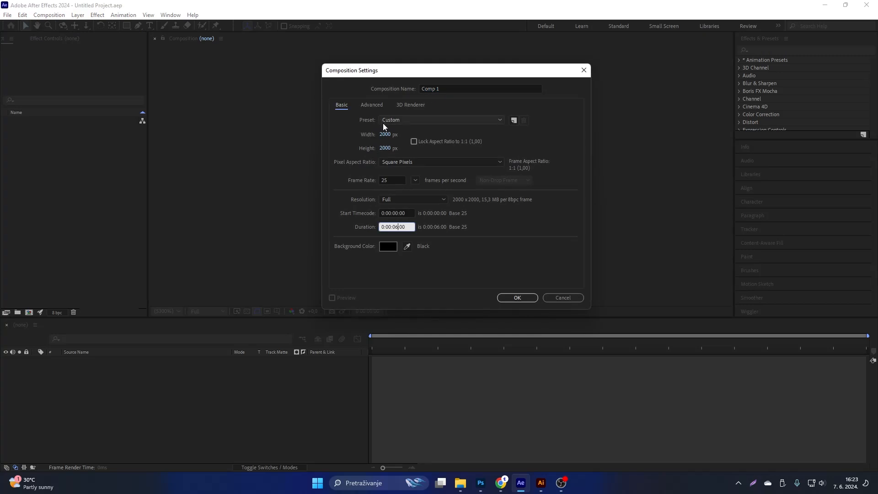
click(517, 298)
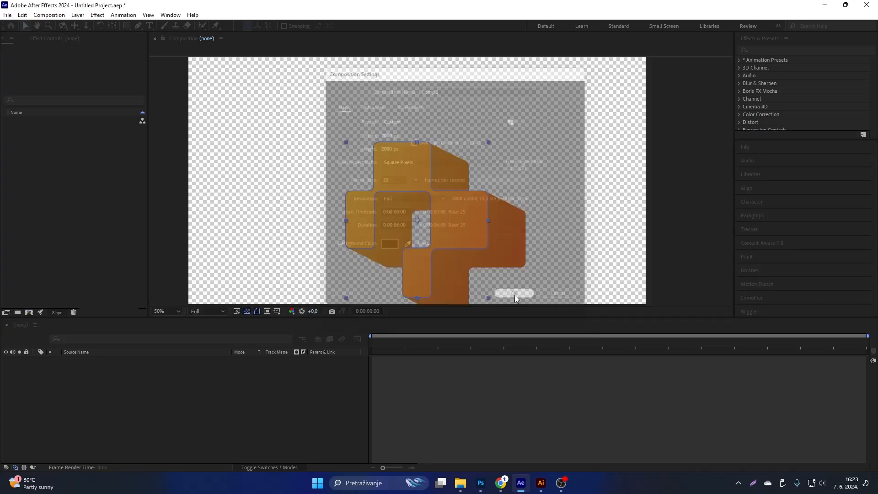
Import the Tutorial Illustrator file from the Tutorial folder as a composition with footage dimensions set to Document Size.
mouse_move(466, 481)
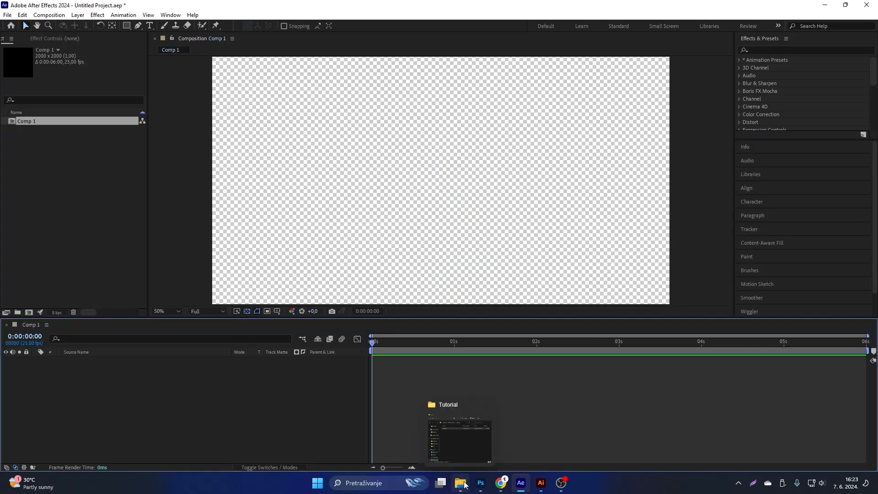
click(460, 440)
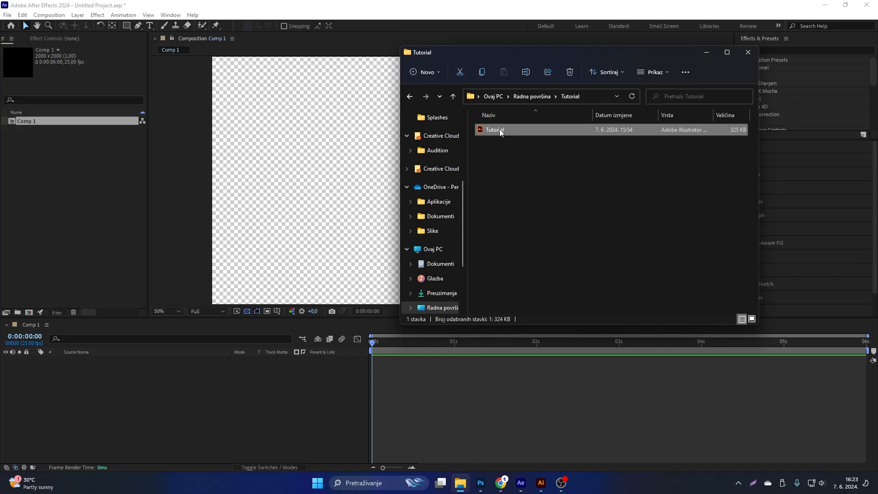
click(496, 130)
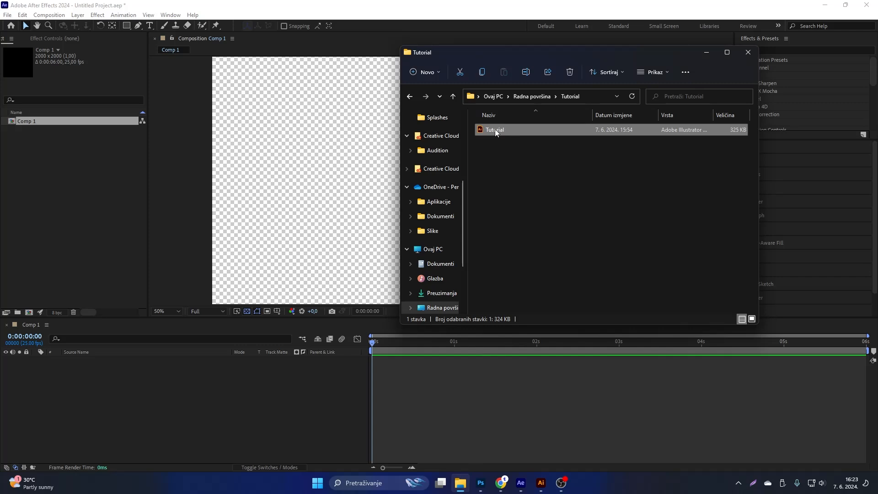
click(545, 133)
drag(534, 130, 27, 164)
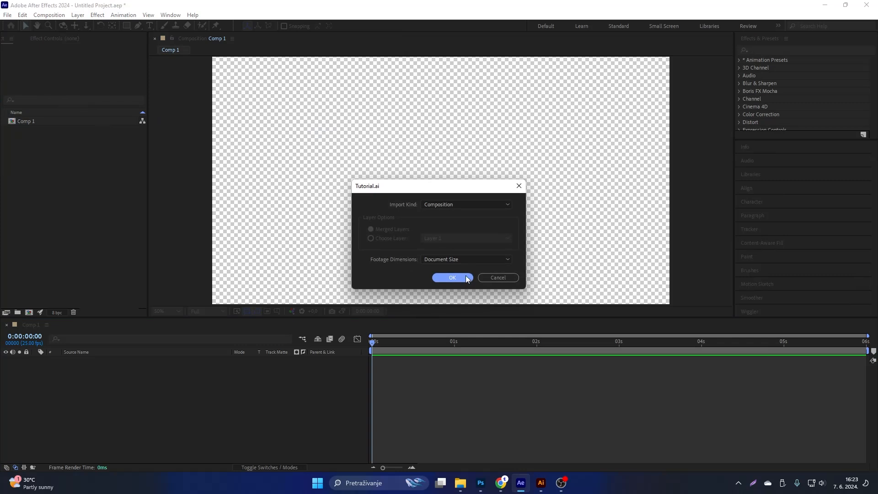
click(467, 278)
Place the Layer 1/Tutorial.ai footage from the Tutorial Layers folder into Comp 1 and enlarge the timeline area slightly.
click(27, 139)
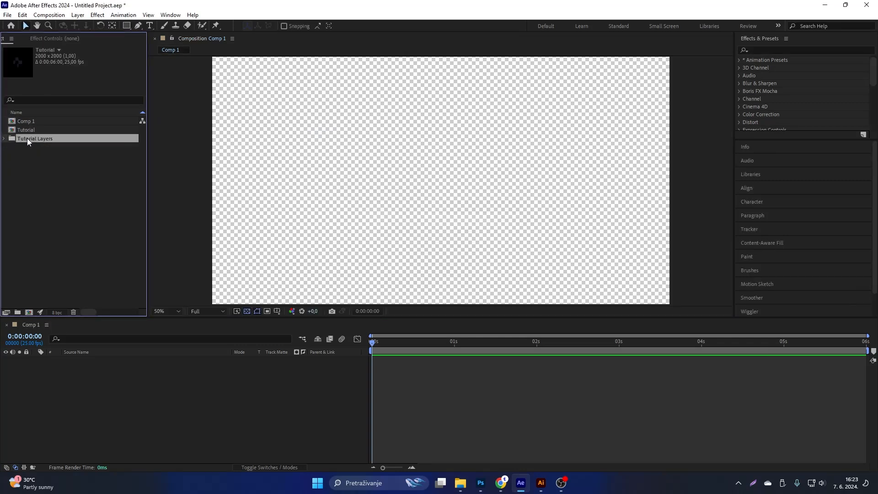
click(4, 138)
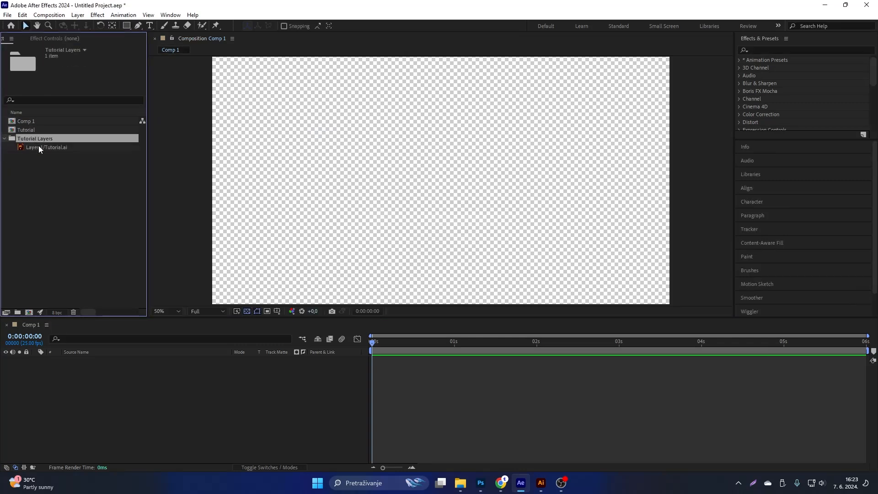
drag(39, 146, 93, 381)
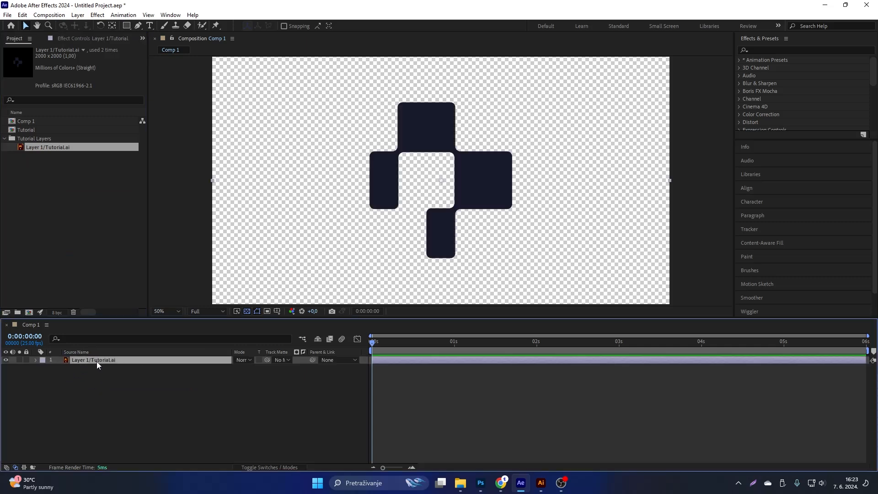
drag(404, 317, 429, 304)
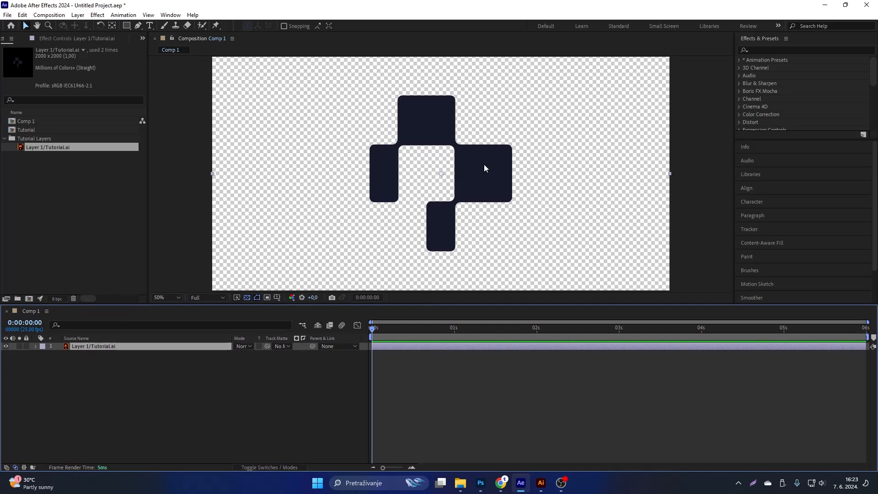
Create shapes from the Layer 1/Tutorial.ai vector layer and delete the original Illustrator layer.
right_click(104, 347)
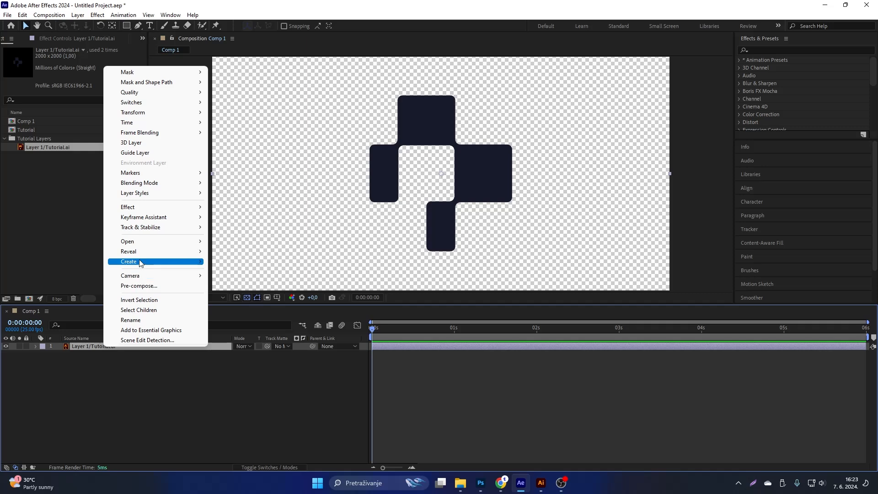
mouse_move(140, 263)
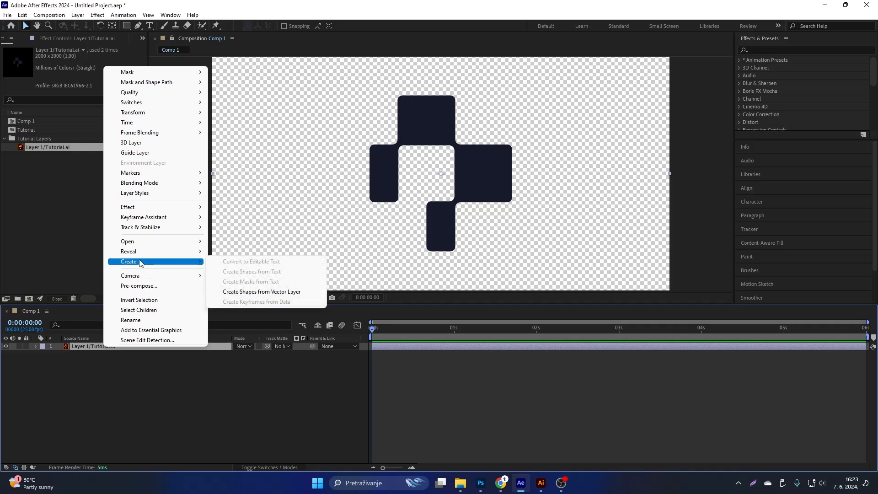
click(262, 292)
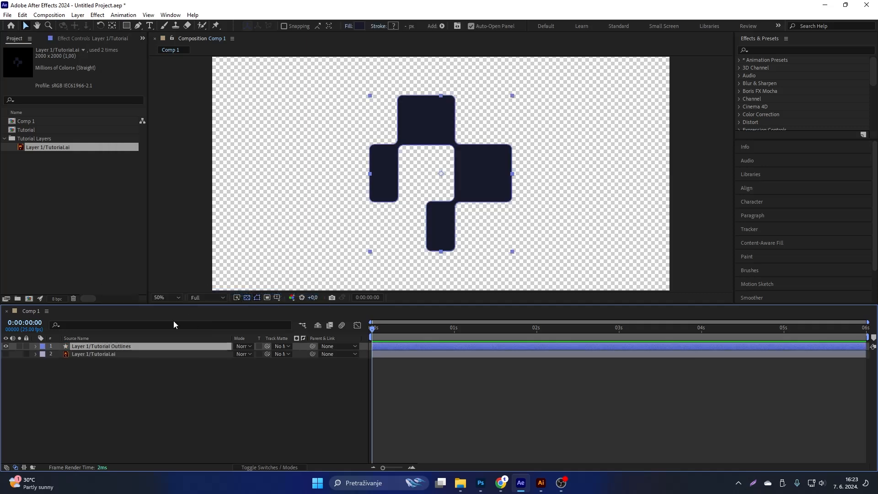
click(106, 352)
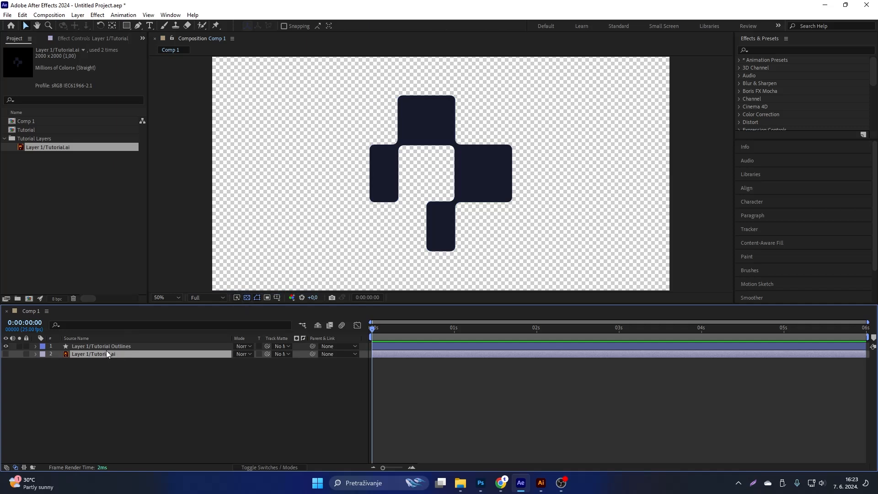
key(Delete)
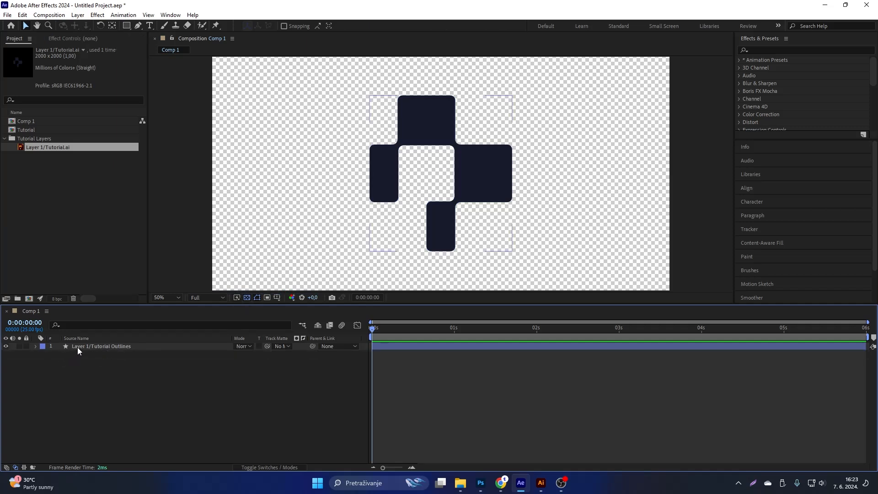
Examine the edges and rounded corners of the converted logo outlines up close.
click(78, 347)
scroll(445, 97, up, 4)
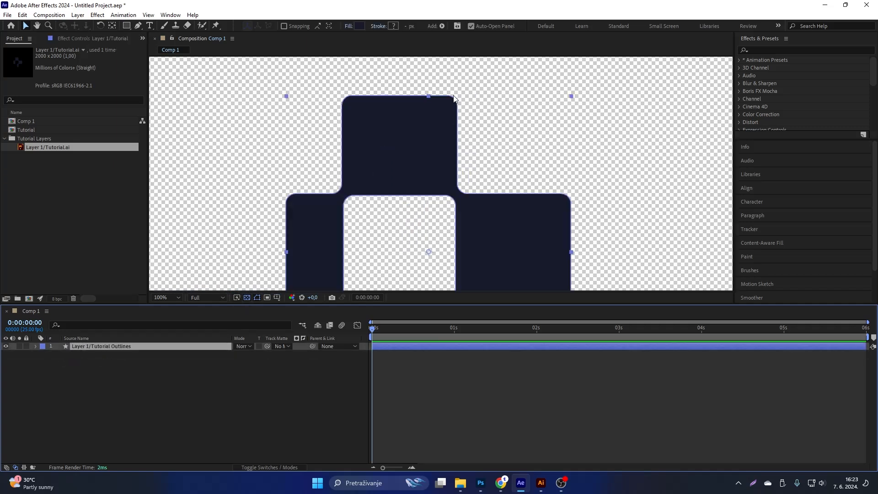
key(h)
drag(354, 160, 374, 111)
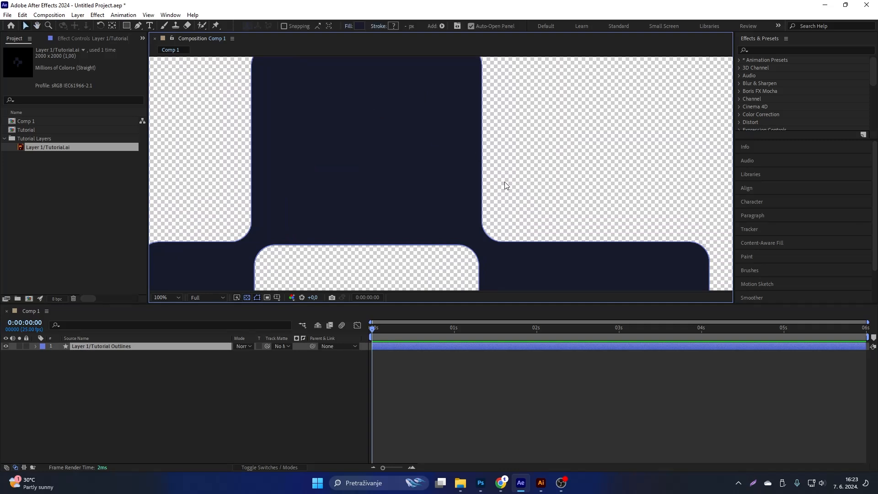
scroll(506, 186, down, 4)
drag(521, 194, 460, 188)
scroll(465, 161, up, 3)
scroll(476, 183, down, 1)
Add a Repeater to the contents of the logo outlines shape layer.
click(34, 347)
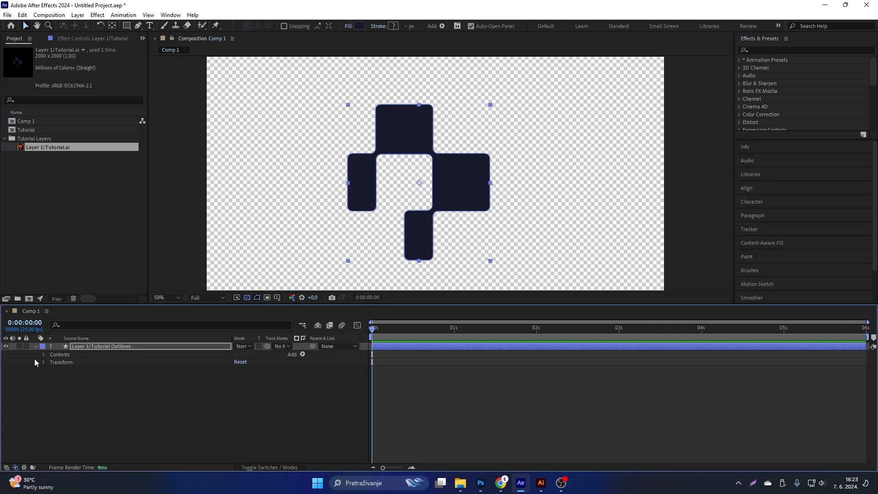
click(302, 354)
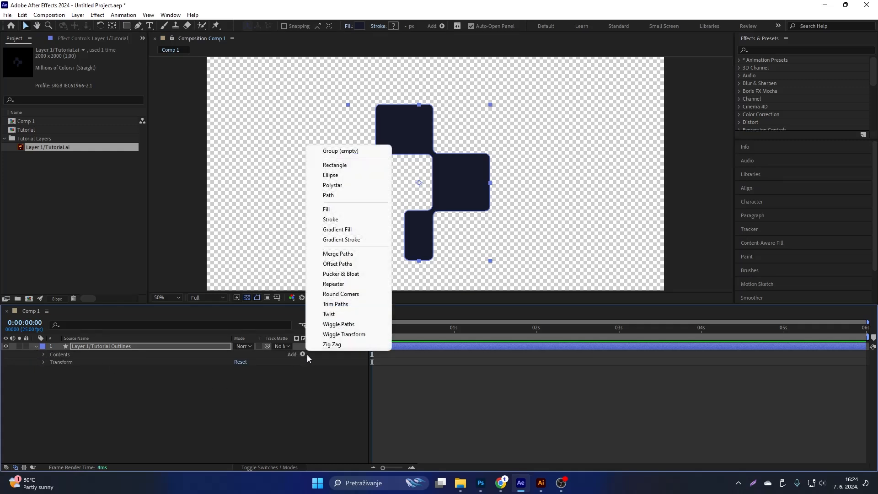
click(339, 284)
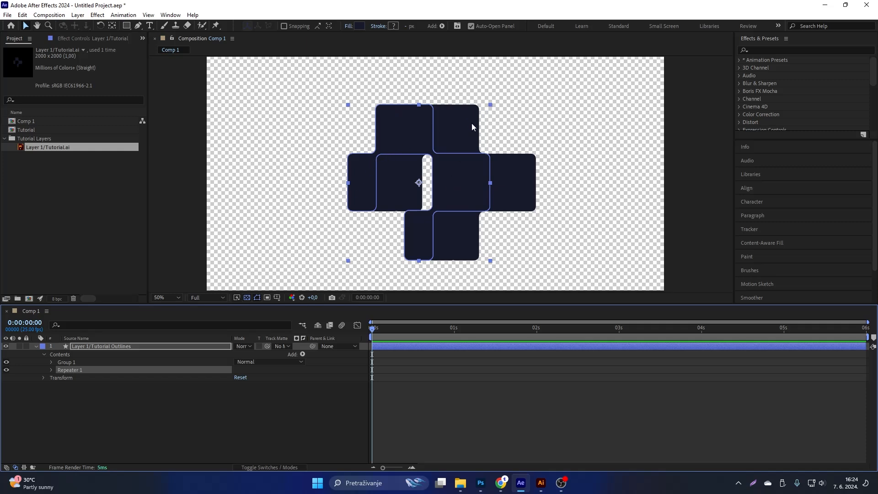
Set the Repeater's number of copies to 50.
click(52, 370)
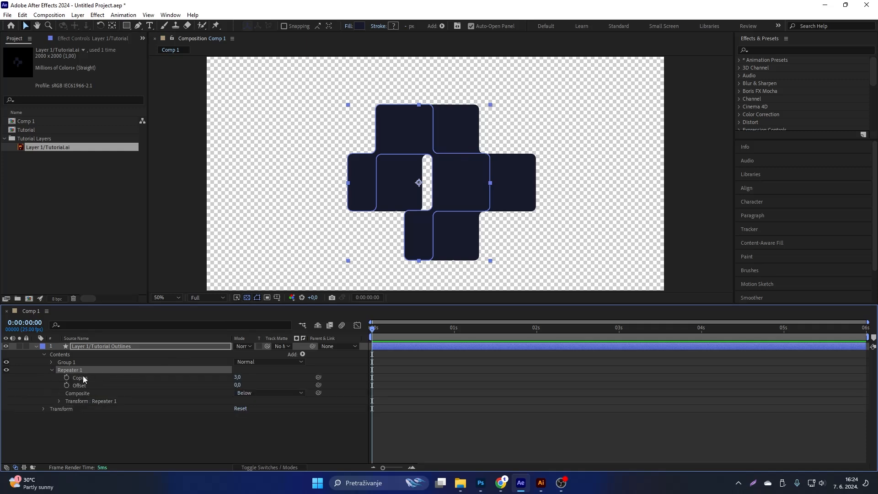
click(85, 377)
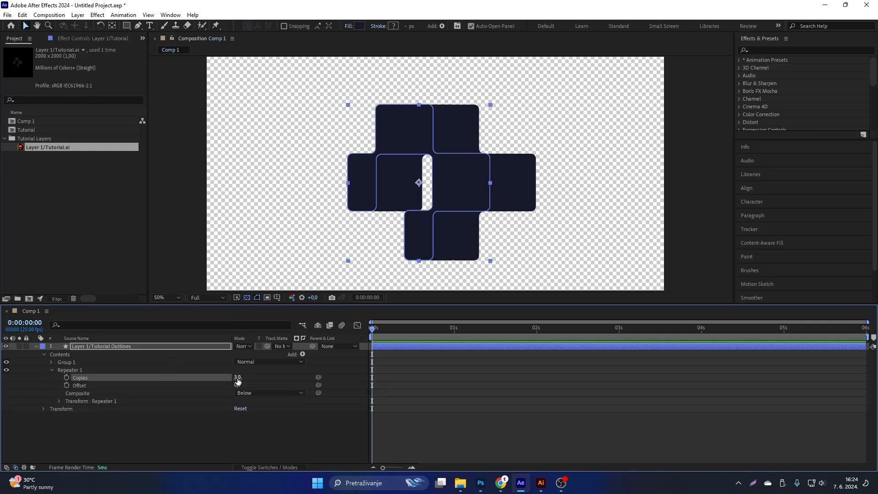
drag(239, 380, 250, 376)
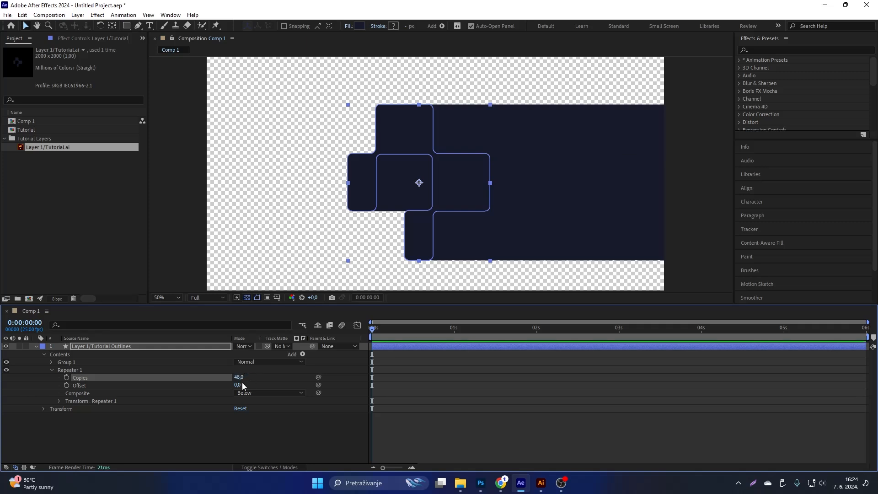
click(240, 377)
text(50)
key(Return)
Set the Repeater's transform position to 4, 2 so the copies form a diagonal extrusion.
click(77, 402)
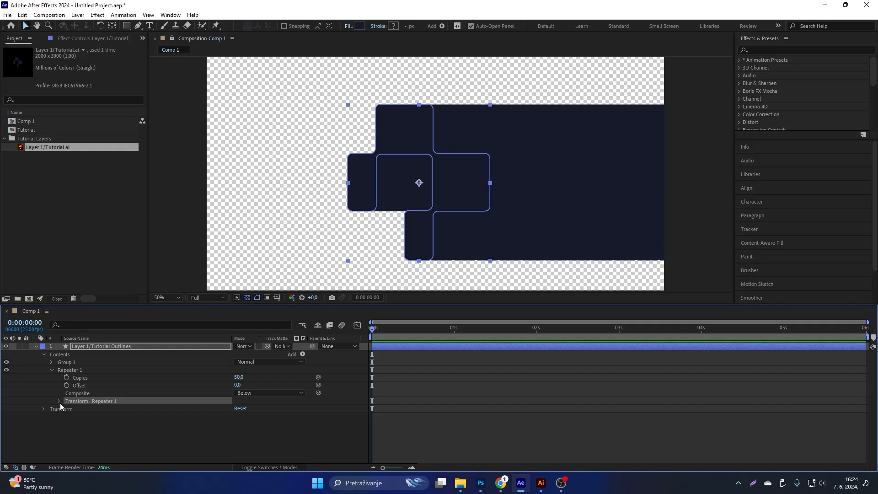
click(59, 401)
click(94, 417)
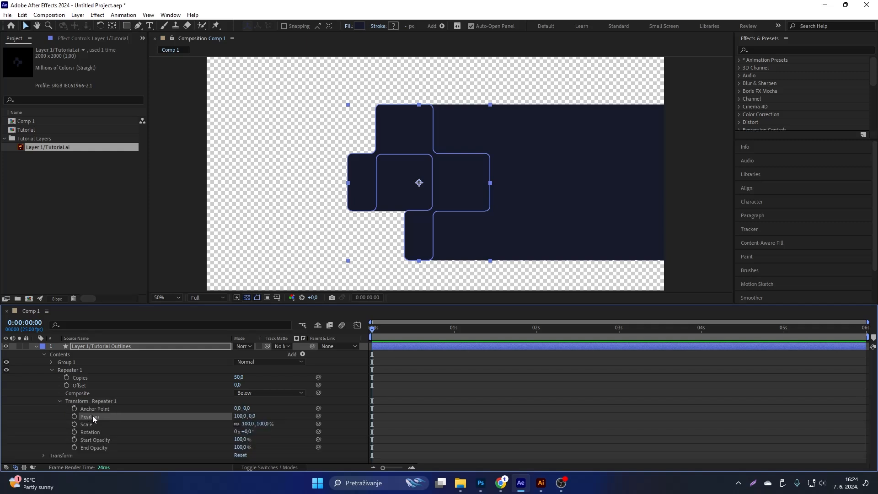
drag(240, 416, 195, 414)
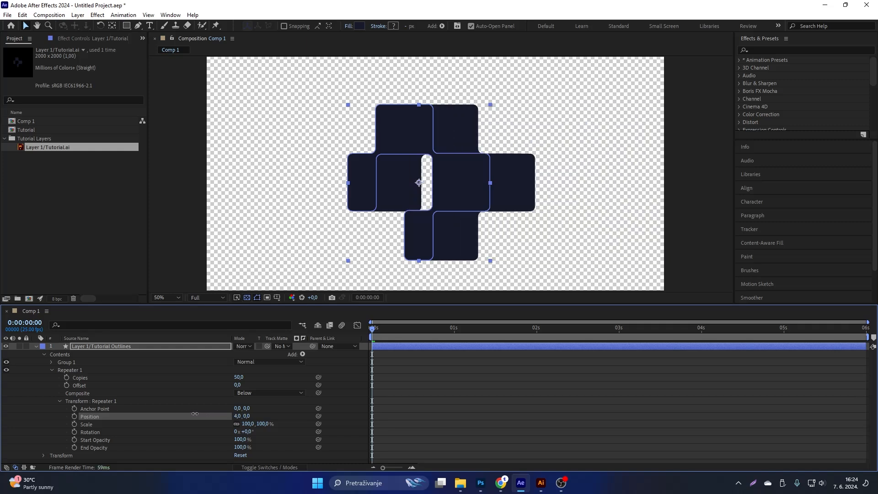
click(247, 416)
text(2)
key(Return)
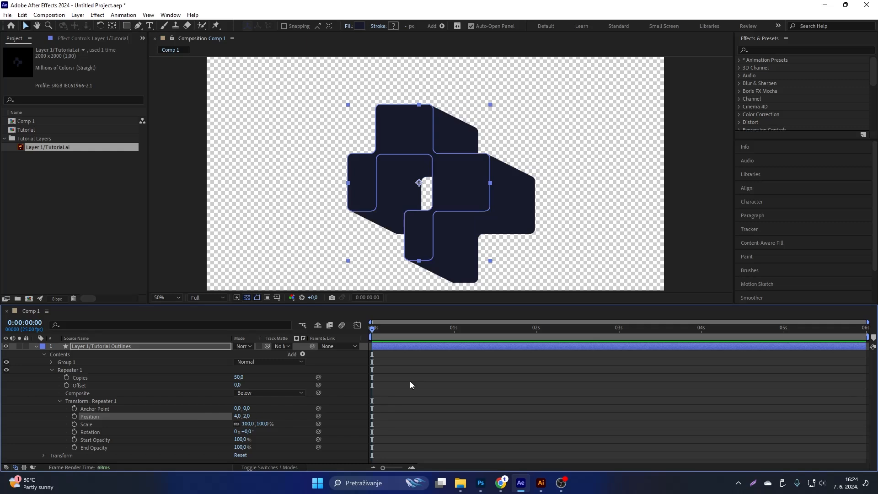
Try a vertical value of 1 for the Repeater's transform position and undo it.
click(512, 179)
key(h)
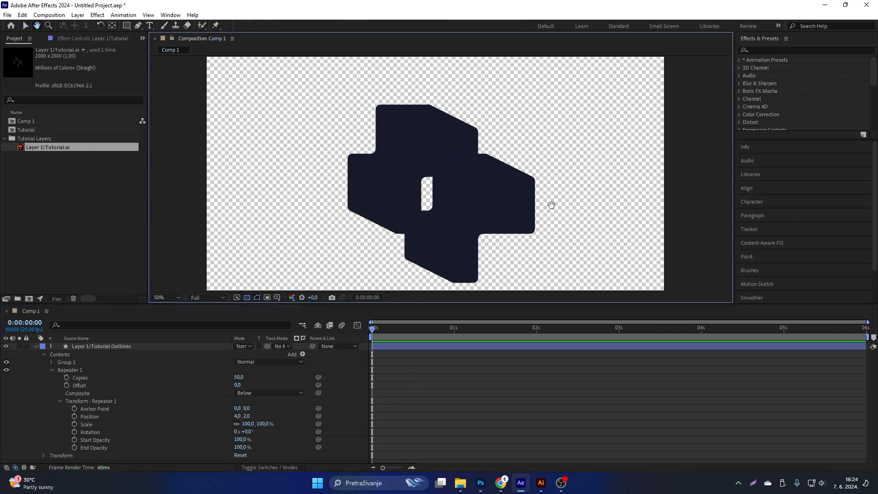
mouse_move(551, 205)
mouse_down()
mouse_move(575, 188)
mouse_move(565, 197)
mouse_up()
key(v)
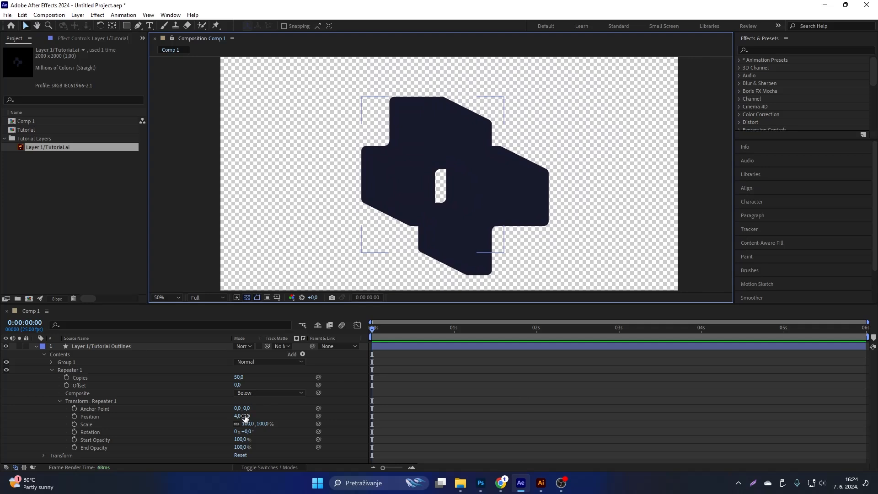
drag(245, 416, 245, 416)
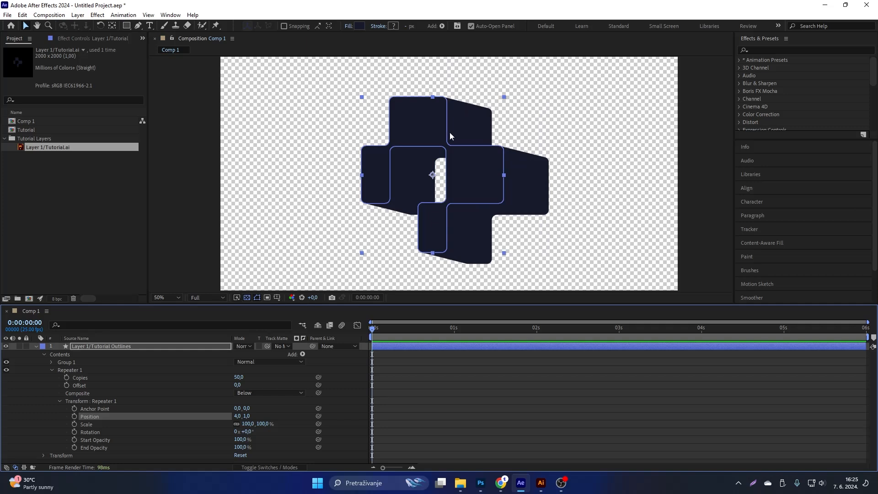
key(ctrl+z)
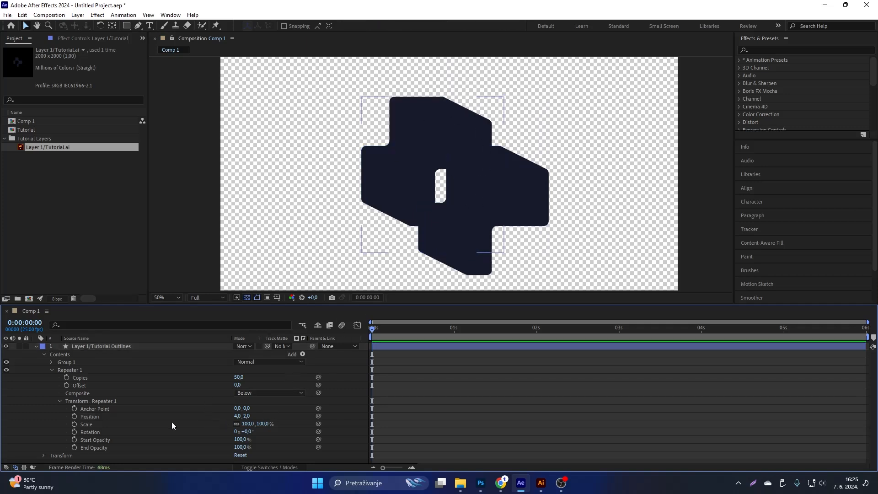
Set a keyframe for the Repeater's position at 0:00:00:00 and move the current time to 0:00:01:00.
click(90, 417)
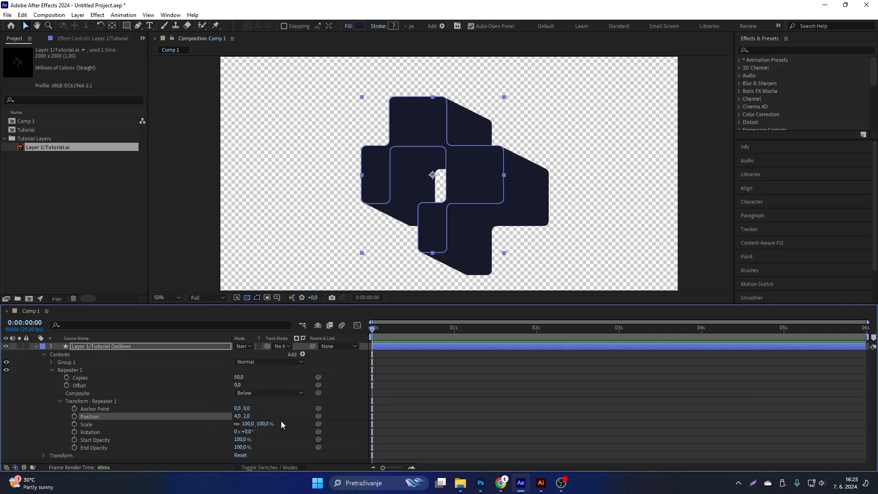
click(75, 417)
drag(372, 331, 453, 329)
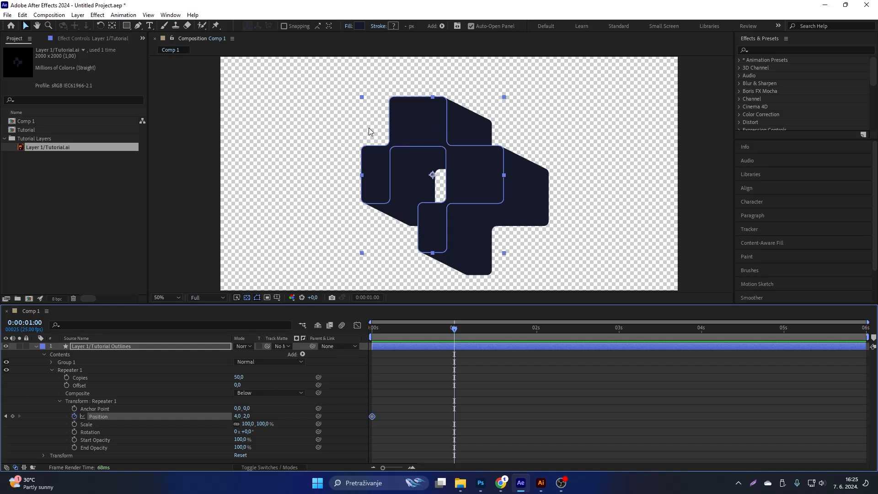
Set the Repeater's transform position to 0, 0 at 0:00:01:00 and preview the animation from the start.
click(237, 416)
text(0)
key(Tab)
text(0)
key(Return)
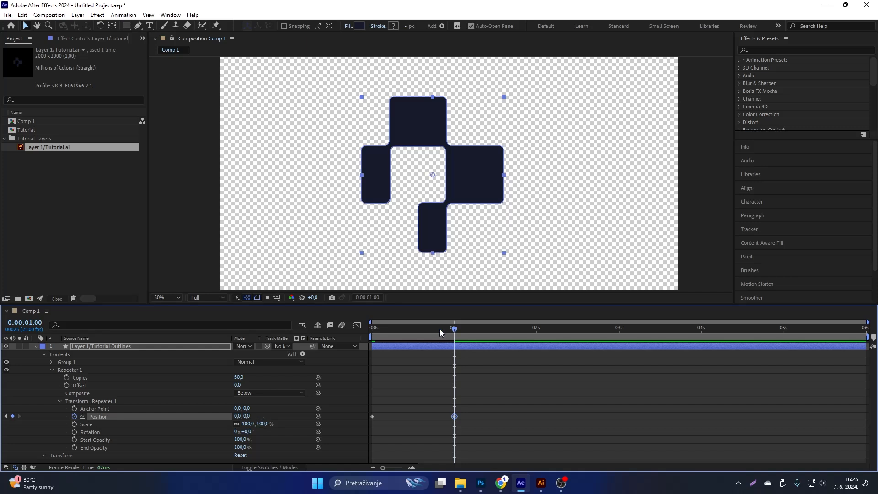
key(Home)
key(space)
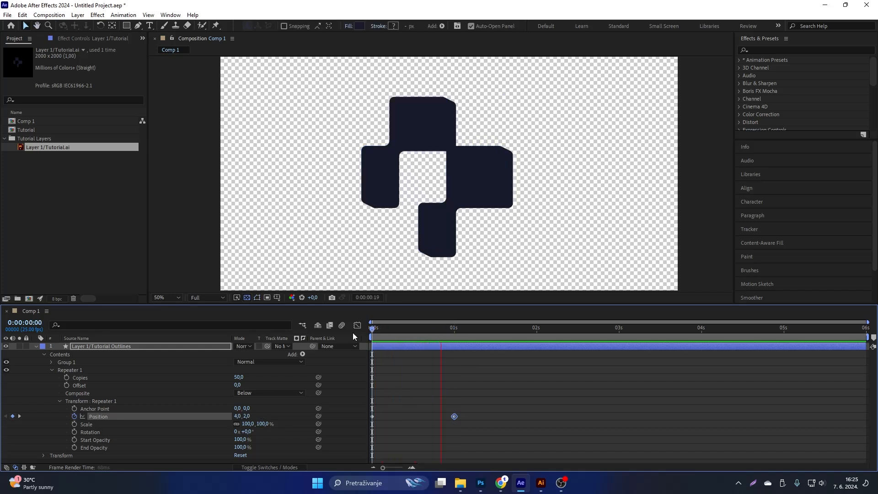
Duplicate the first Repeater position keyframe (4, 2) at 0:00:02:00.
click(533, 337)
mouse_move(533, 337)
mouse_down()
mouse_move(350, 339)
mouse_move(536, 326)
mouse_up()
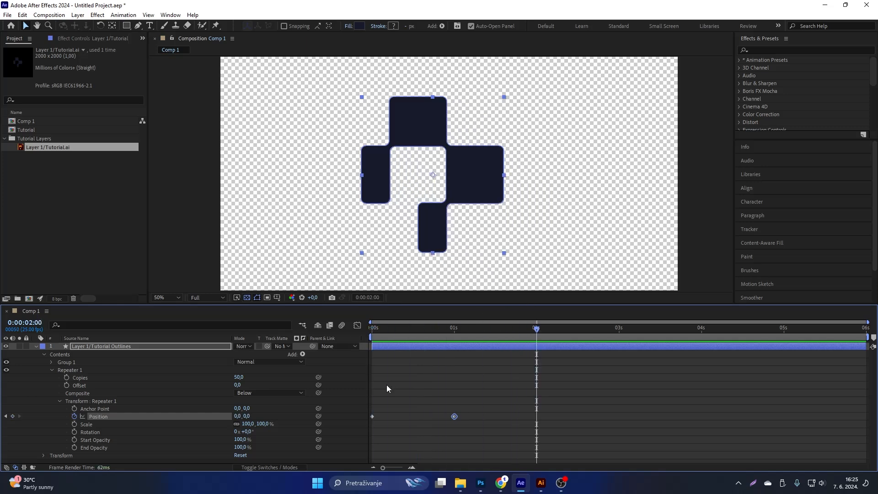
click(373, 416)
mouse_move(372, 420)
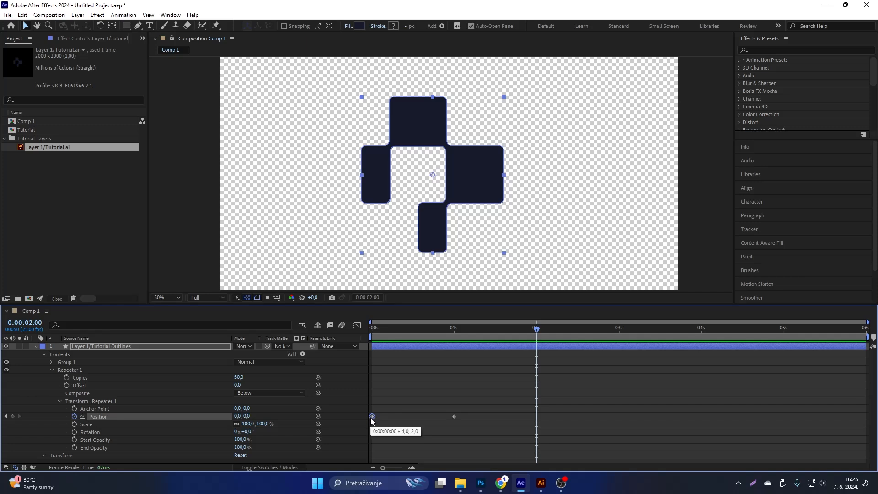
key(ctrl+v)
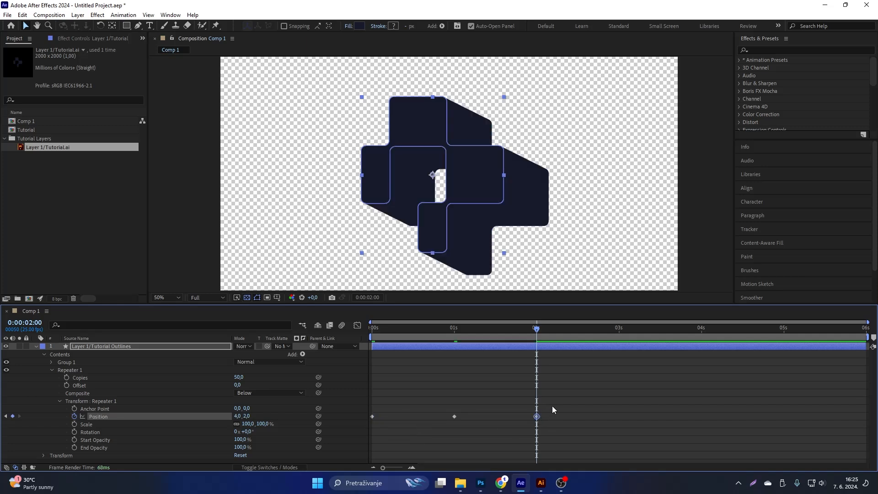
Apply Easy Ease to all three position keyframes and lengthen both speed-graph handles of the middle keyframe in the Graph Editor.
drag(556, 403, 368, 430)
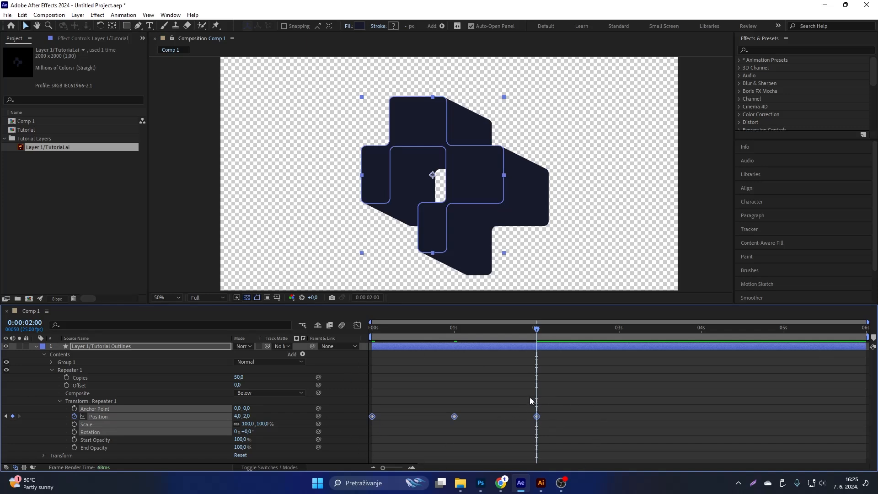
key(F9)
click(357, 326)
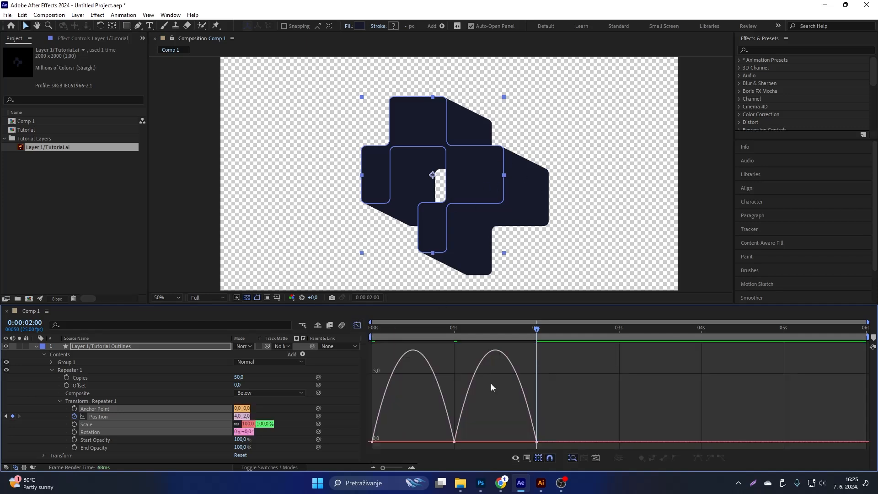
drag(480, 421, 418, 461)
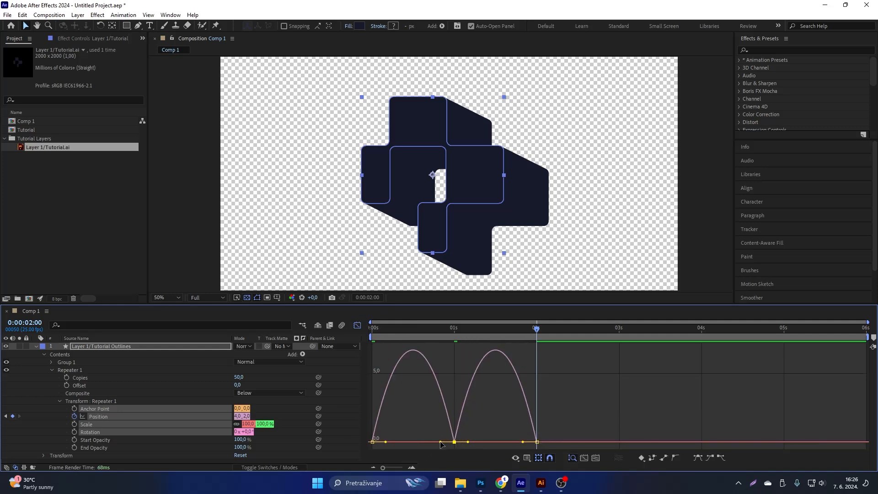
drag(440, 443, 410, 443)
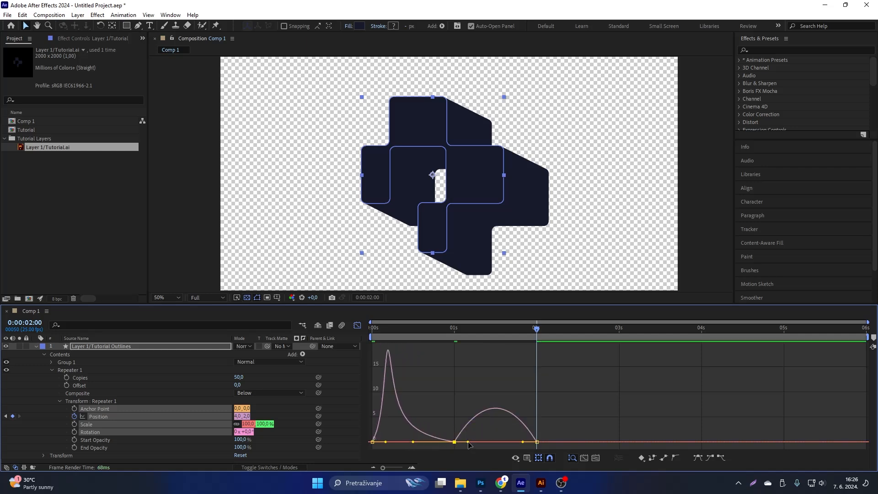
drag(468, 442, 495, 442)
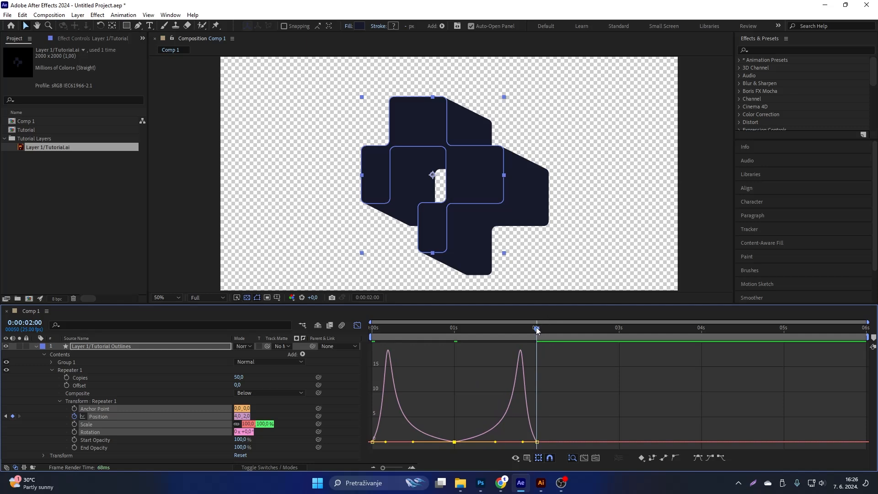
Preview the eased extrusion animation from 0:00:00:00.
drag(537, 330, 358, 325)
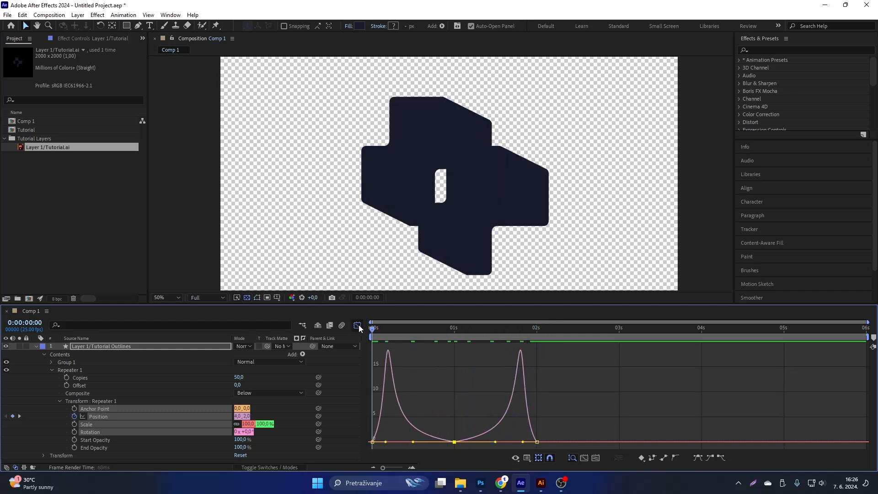
key(space)
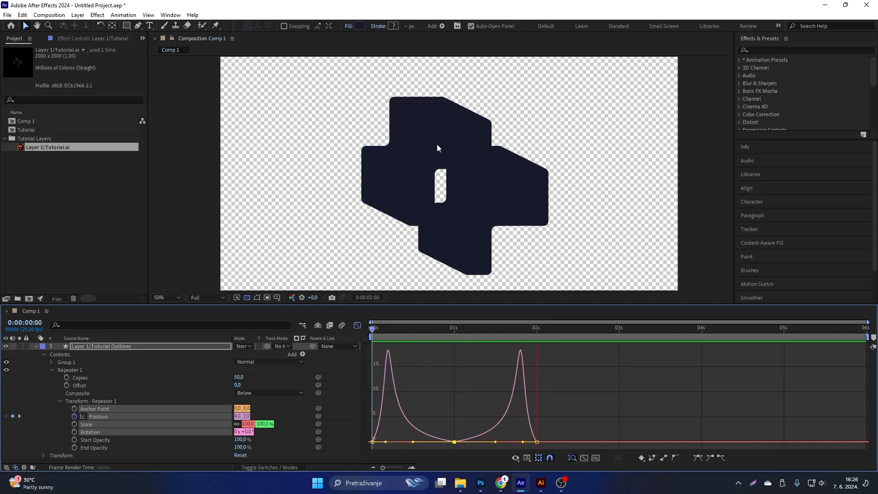
key(space)
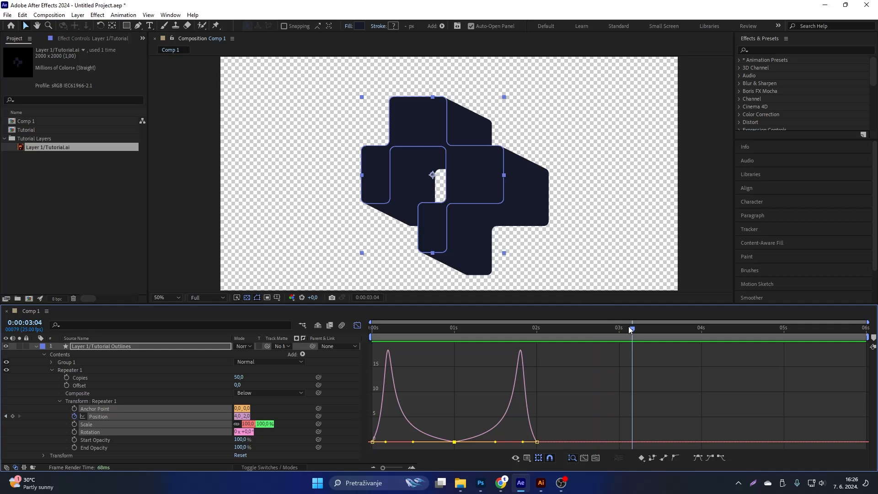
drag(630, 329, 372, 329)
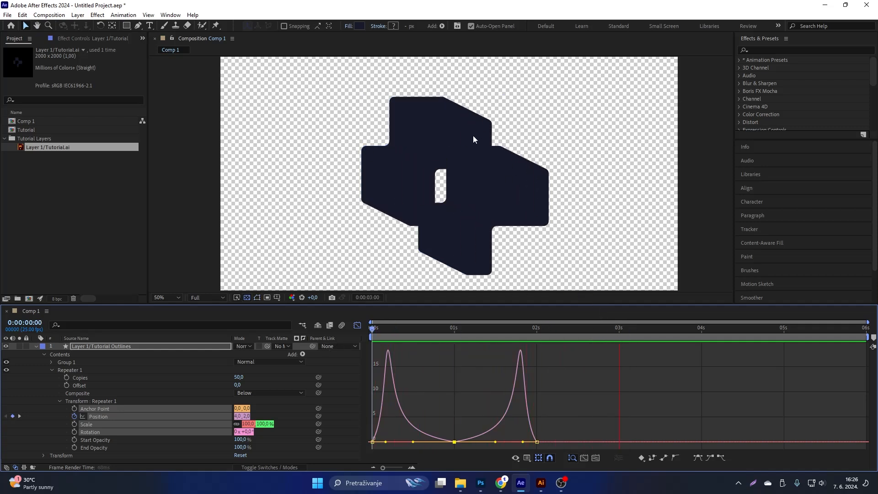
key(space)
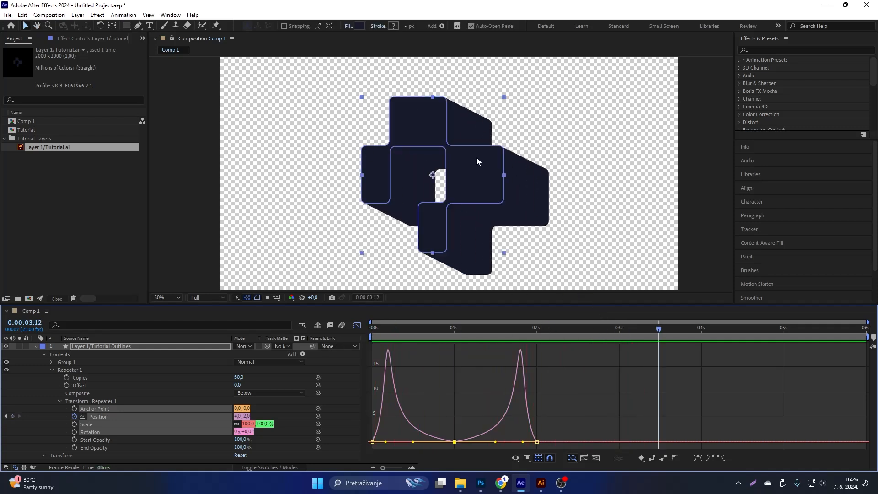
Close the Graph Editor and show only the keyframed Repeater position property of the logo layer.
click(358, 325)
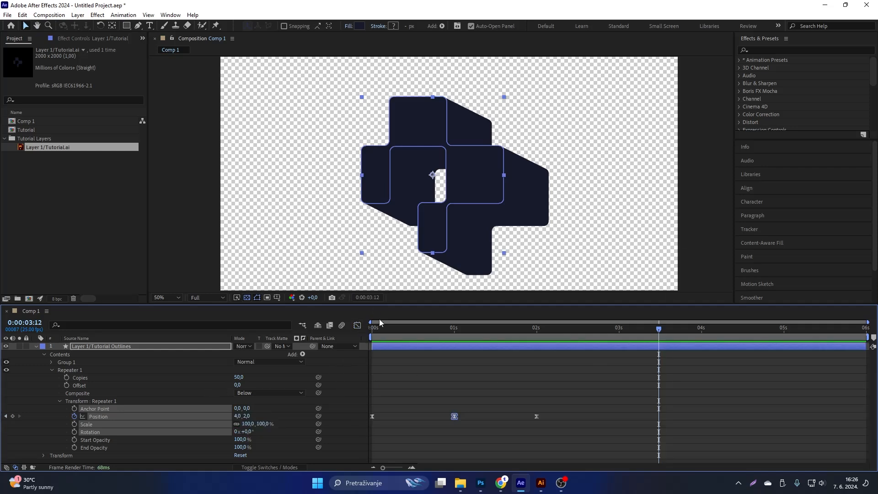
click(113, 346)
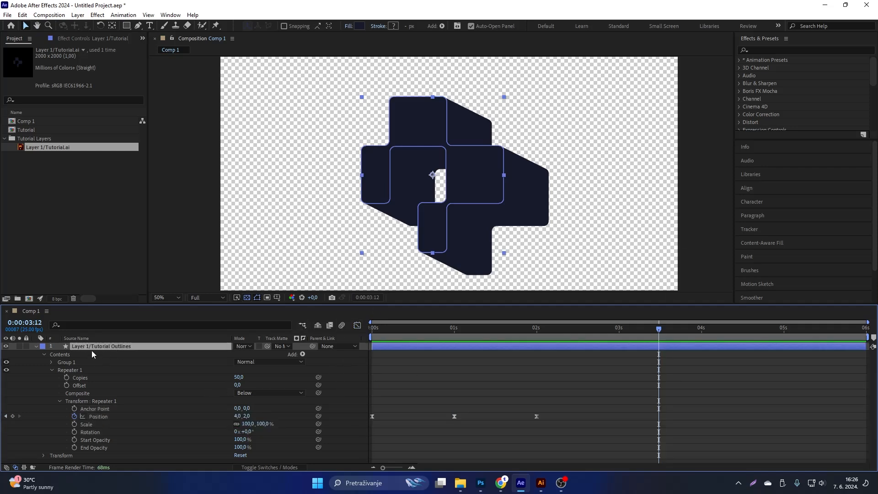
click(110, 416)
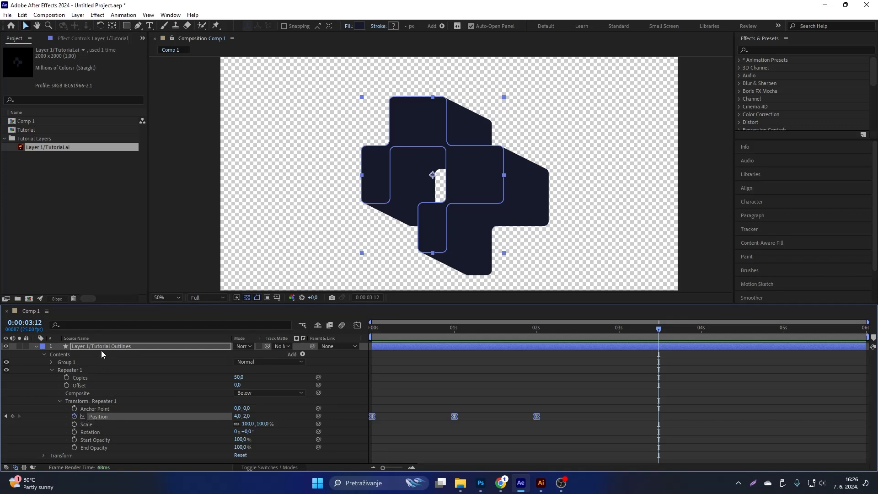
key(u)
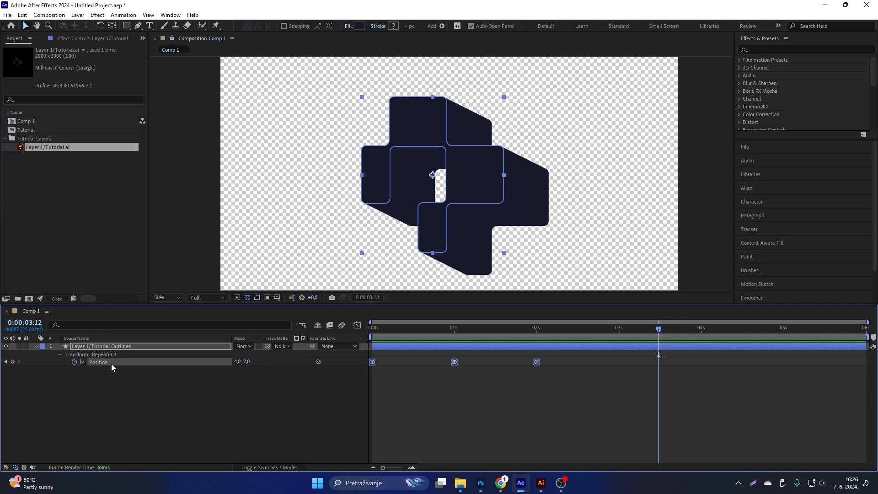
Replace the default expression on the Repeater's position with loopOut() and preview the looping animation.
click(176, 408)
click(99, 363)
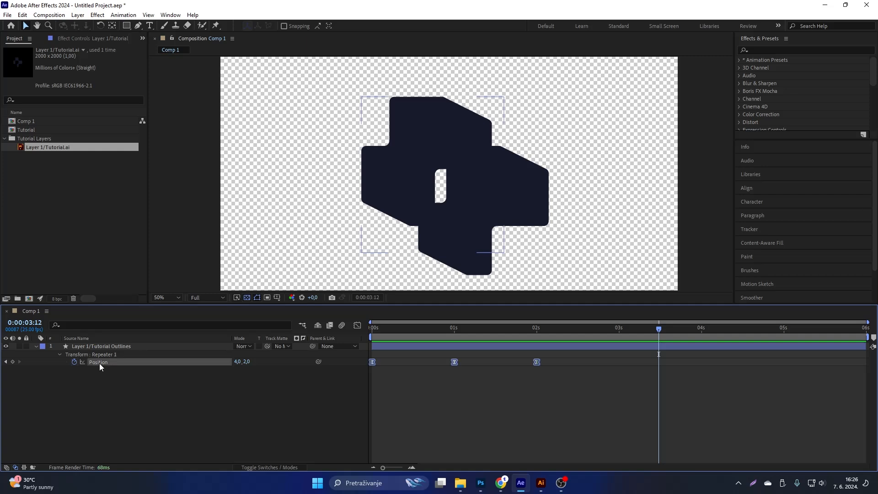
alt+click(74, 362)
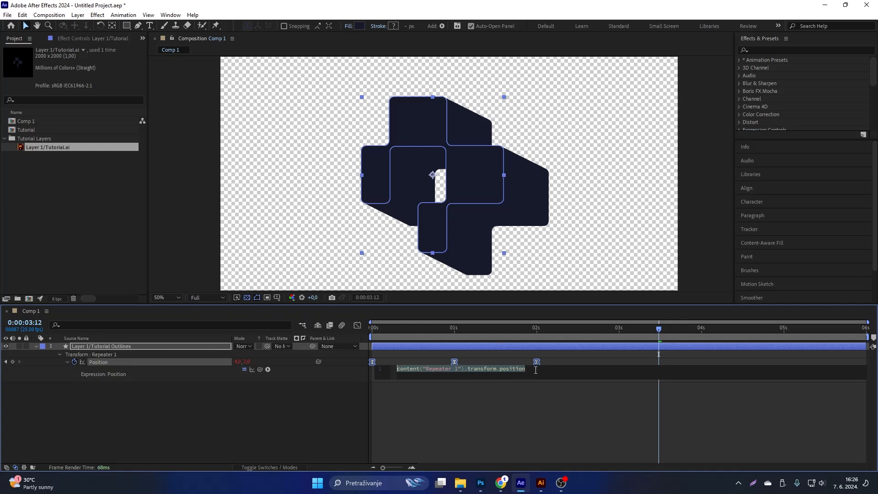
key(BackSpace)
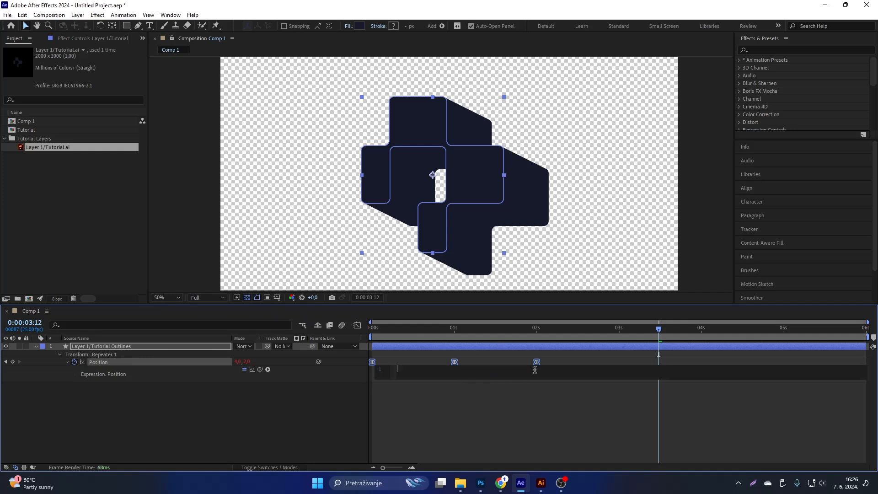
text(l)
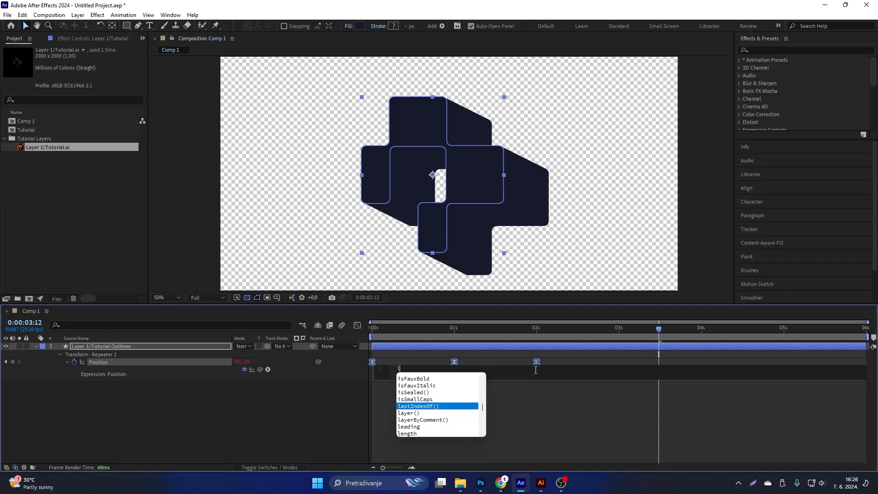
text(oop)
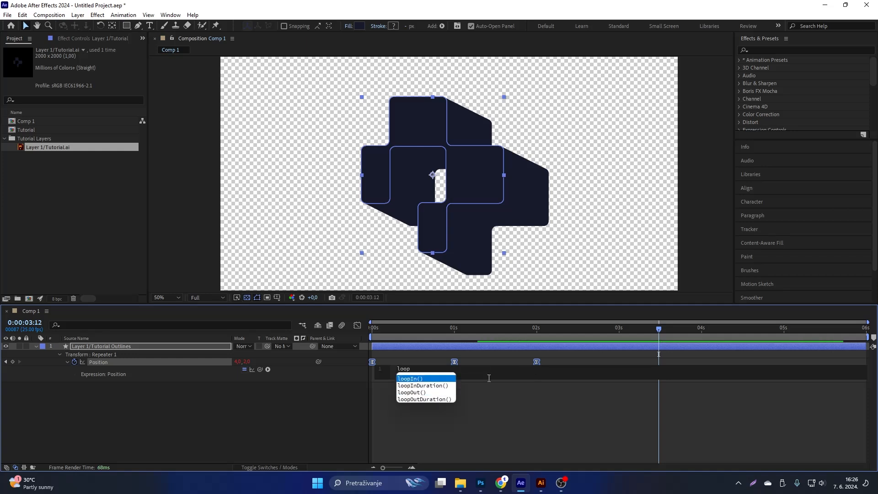
click(410, 393)
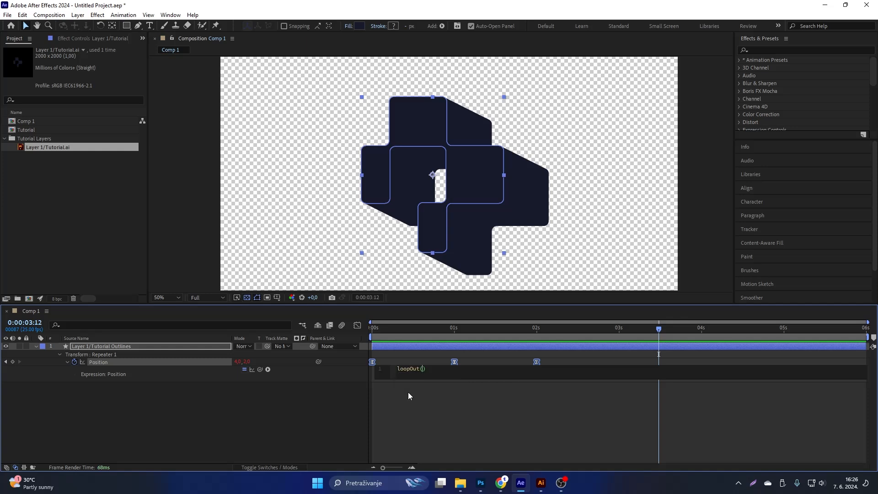
click(228, 402)
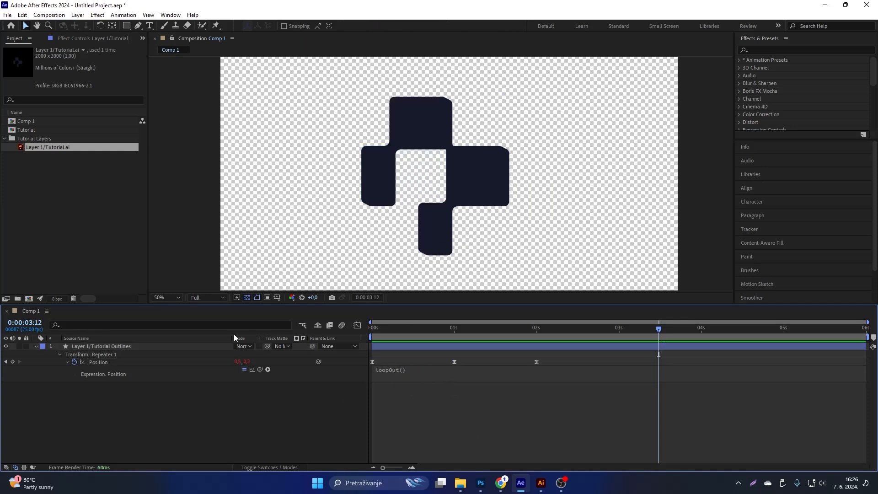
key(space)
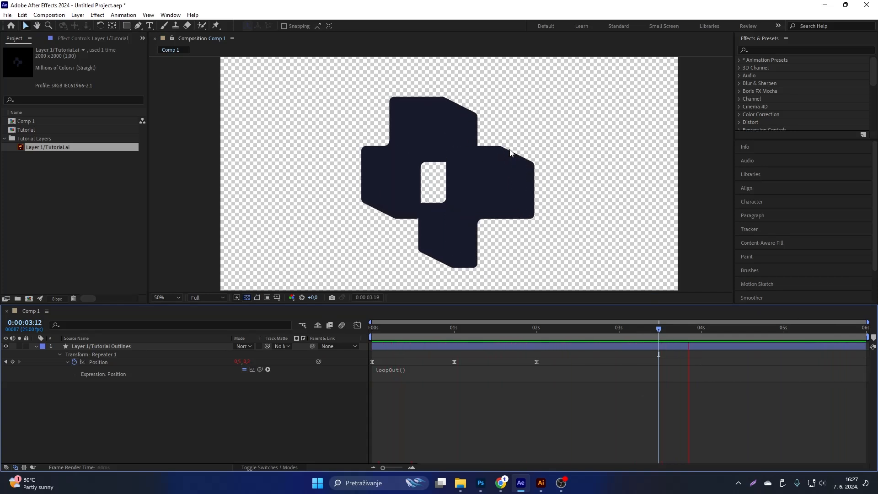
key(space)
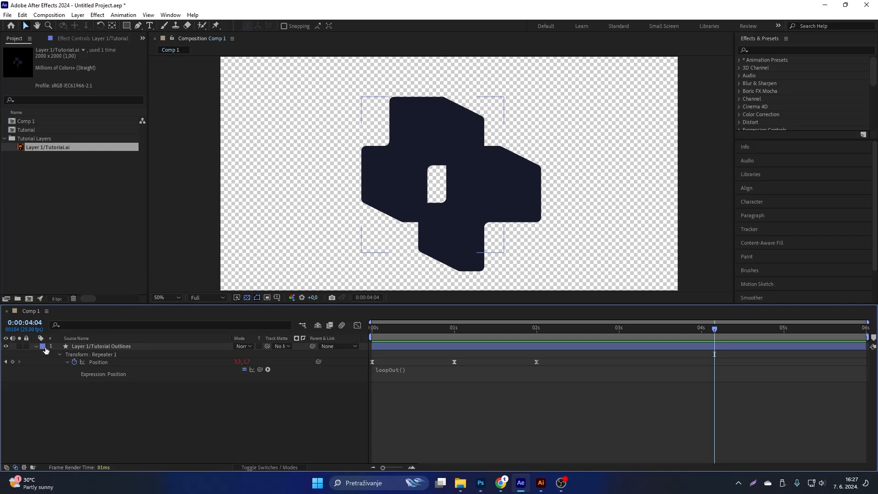
Collapse the logo outlines layer, find the Gradient Ramp effect by searching for "ramp", and apply it to the layer.
click(116, 346)
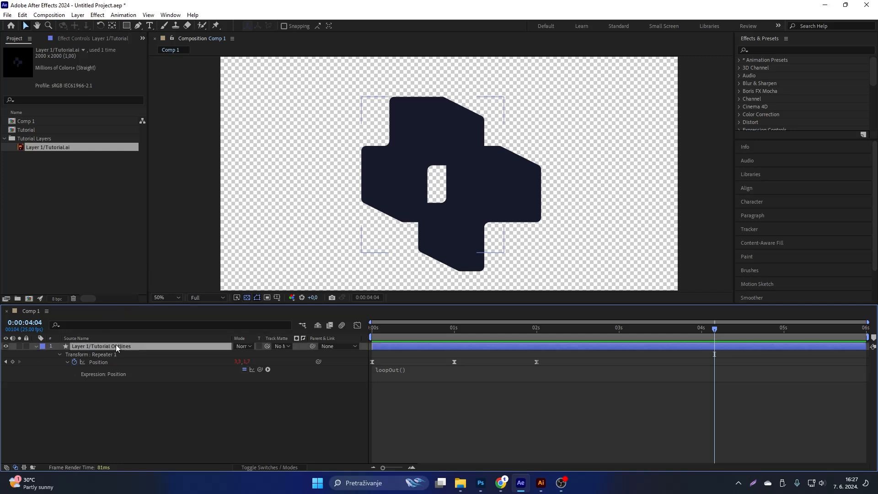
click(36, 347)
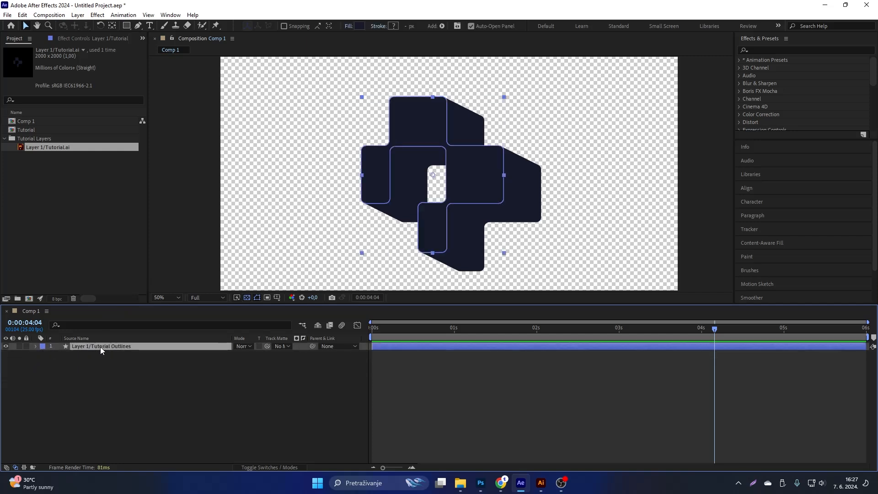
click(755, 36)
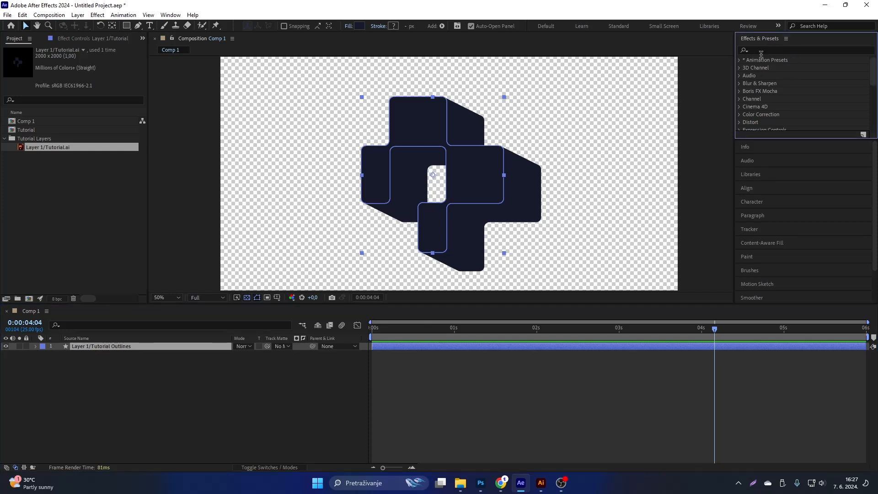
click(763, 49)
text(ramp)
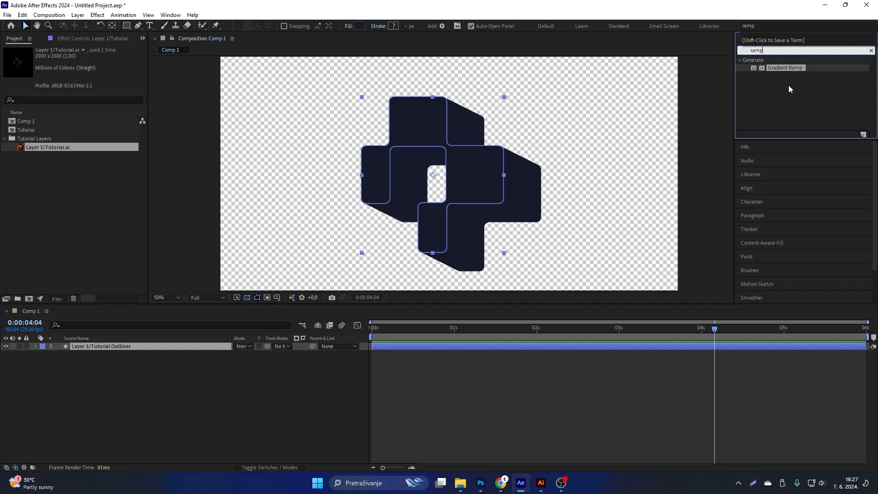
click(814, 67)
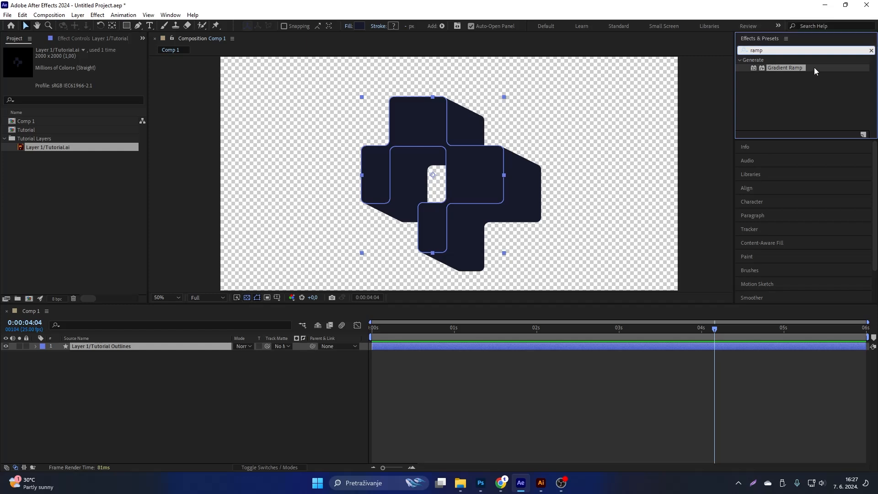
double_click(795, 68)
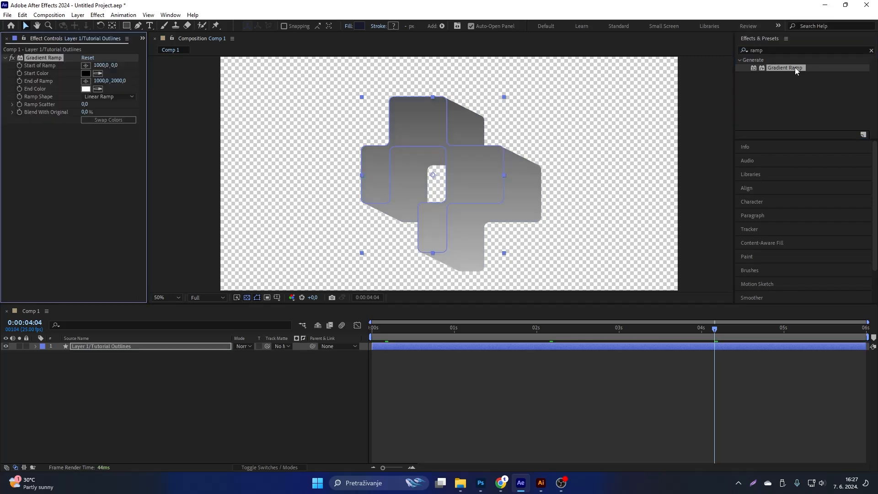
click(99, 347)
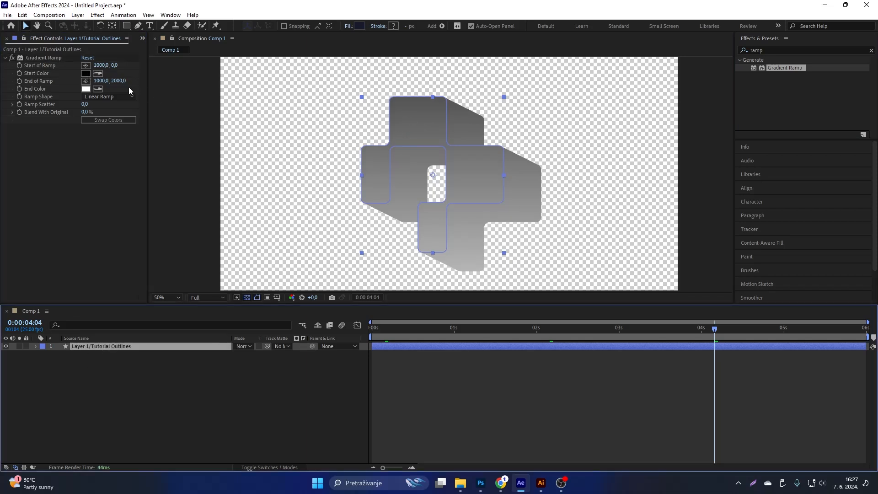
Set the Gradient Ramp's start color to a bright orange with a hue of about 28°.
click(89, 74)
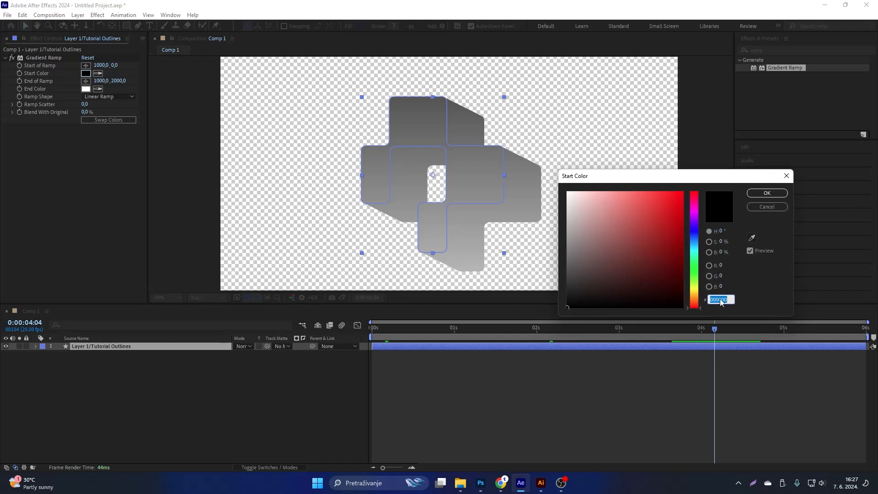
drag(698, 310, 698, 303)
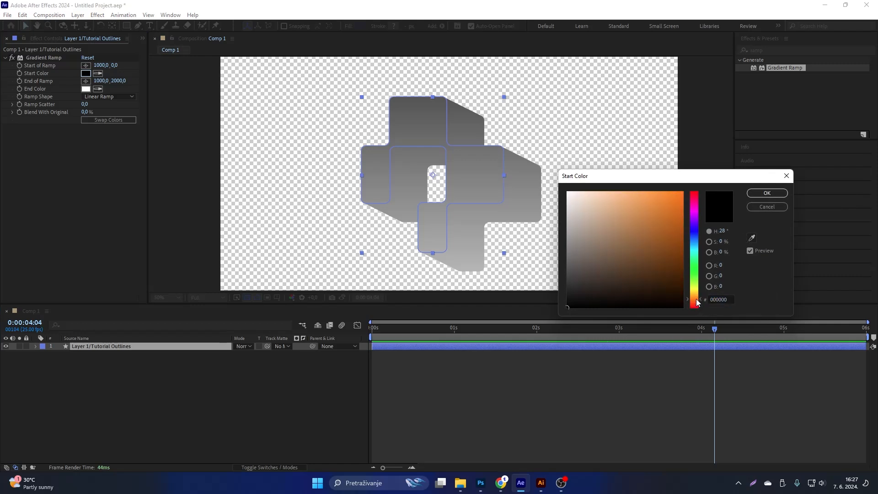
click(662, 198)
click(767, 193)
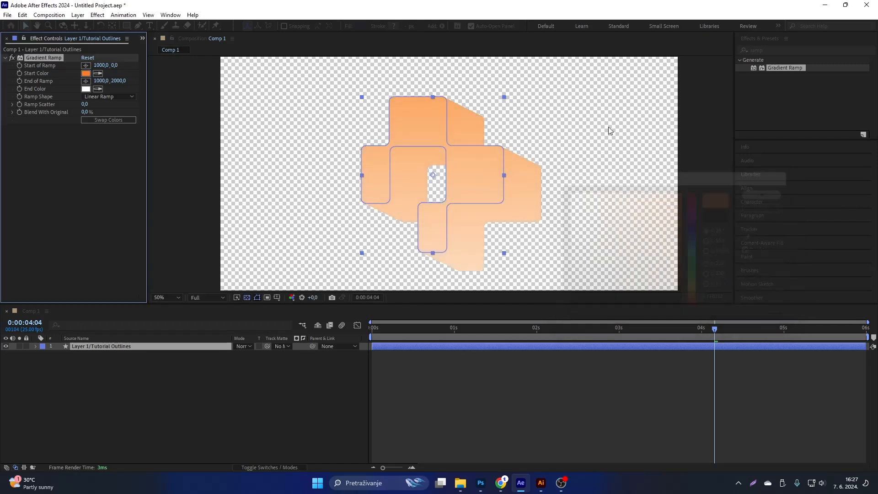
Set the Gradient Ramp's end color to a bright yellow-orange.
click(86, 89)
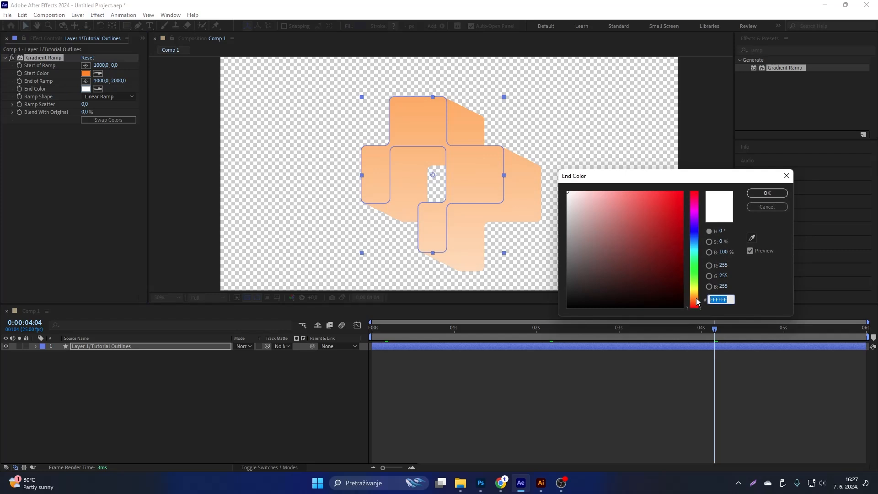
drag(698, 303, 698, 296)
drag(663, 209, 666, 184)
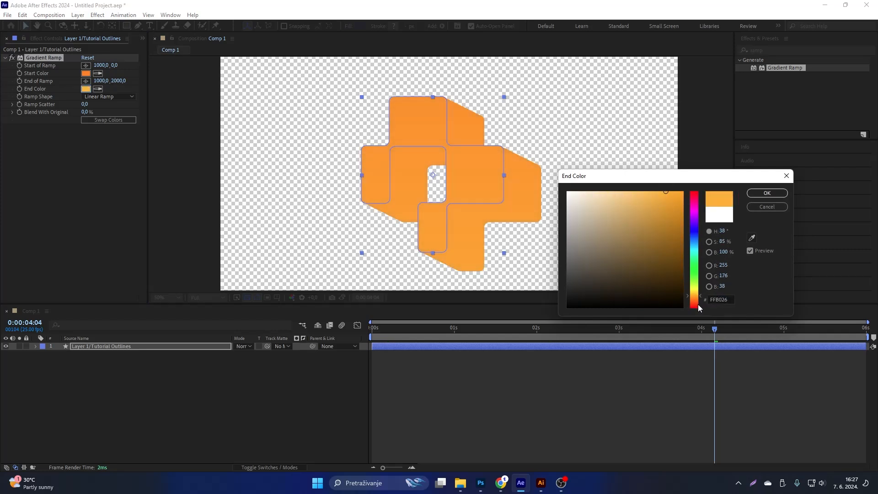
drag(696, 298, 698, 296)
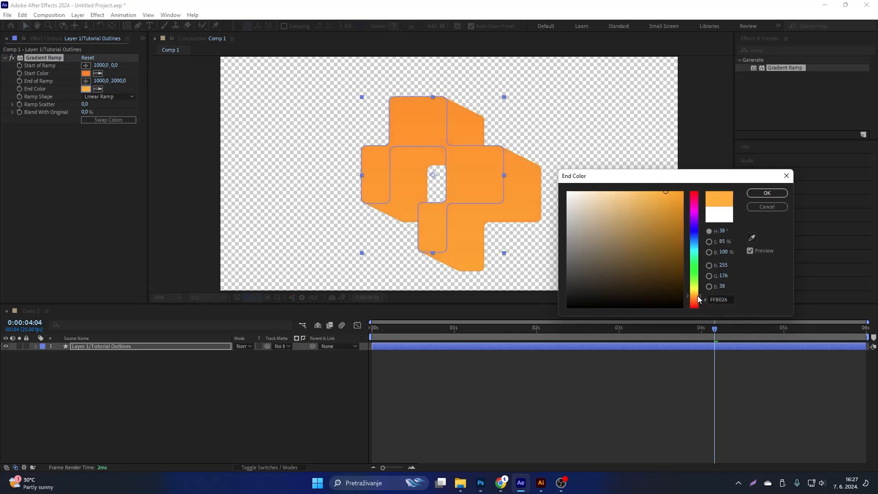
click(765, 194)
Place the ramp's start at about 1268, 1220 and its end at about 564, 768 for a diagonal gradient, and preview the animation.
key(comma)
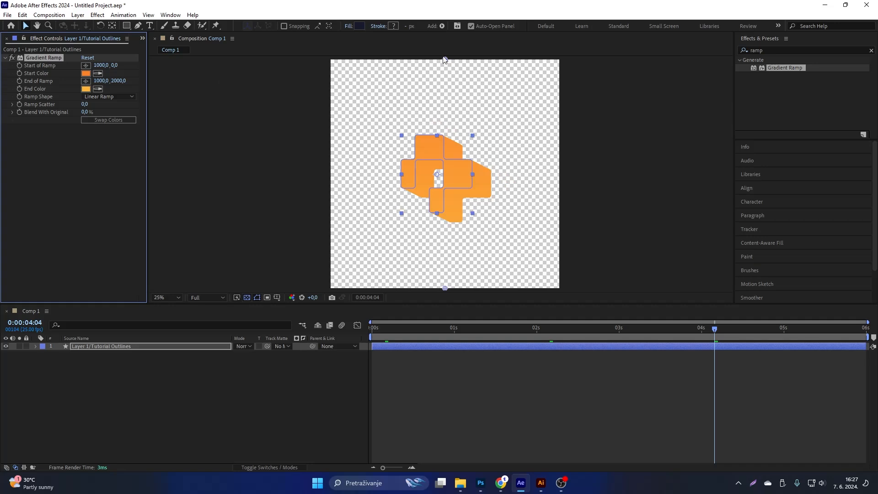
mouse_move(446, 60)
mouse_down()
mouse_move(442, 75)
mouse_move(459, 98)
mouse_move(430, 105)
mouse_move(459, 200)
mouse_move(466, 186)
mouse_move(473, 197)
mouse_up()
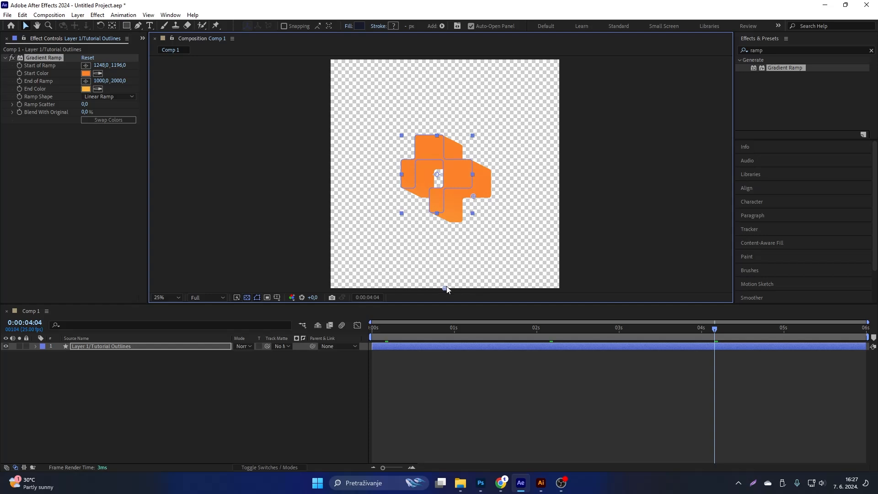
drag(447, 286, 396, 148)
key(space)
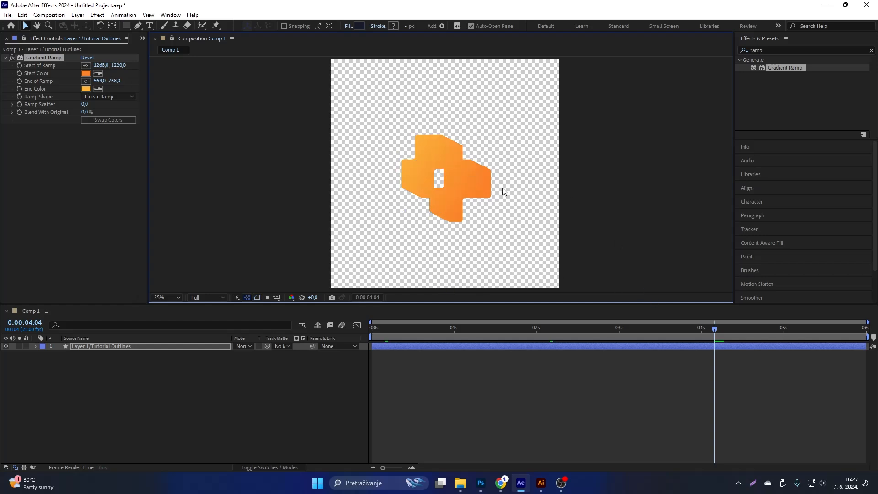
key(period)
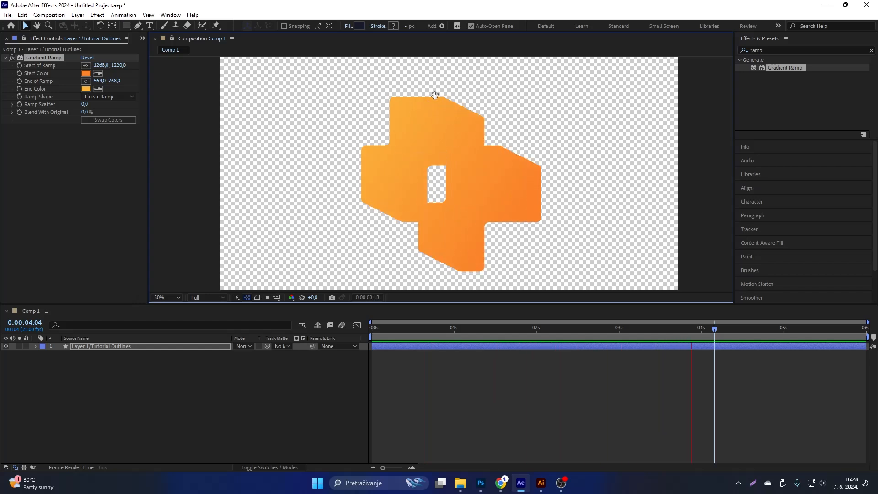
click(454, 117)
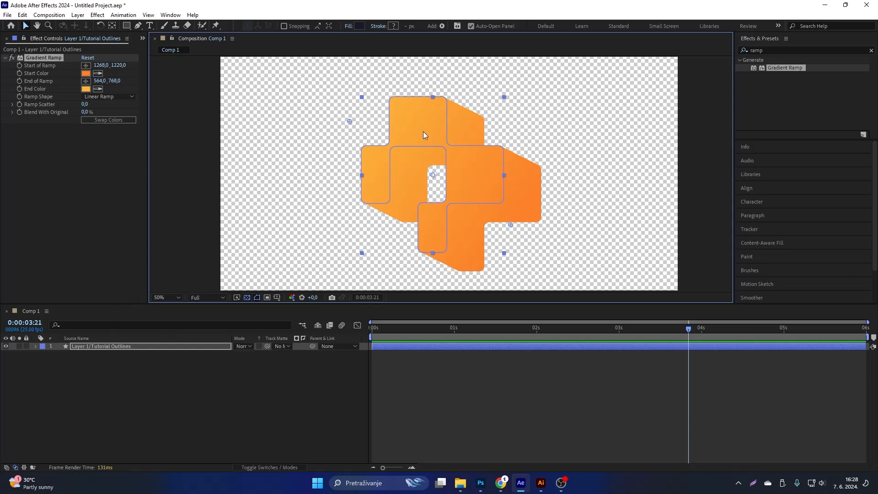
Duplicate the Layer 1/Tutorial Outlines layer and delete Repeater 1 from the copy's contents.
click(108, 356)
click(111, 347)
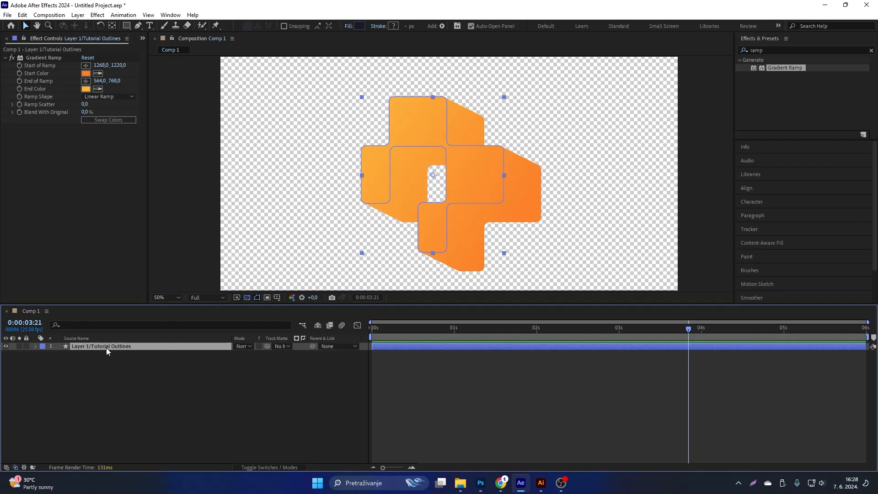
key(ctrl+d)
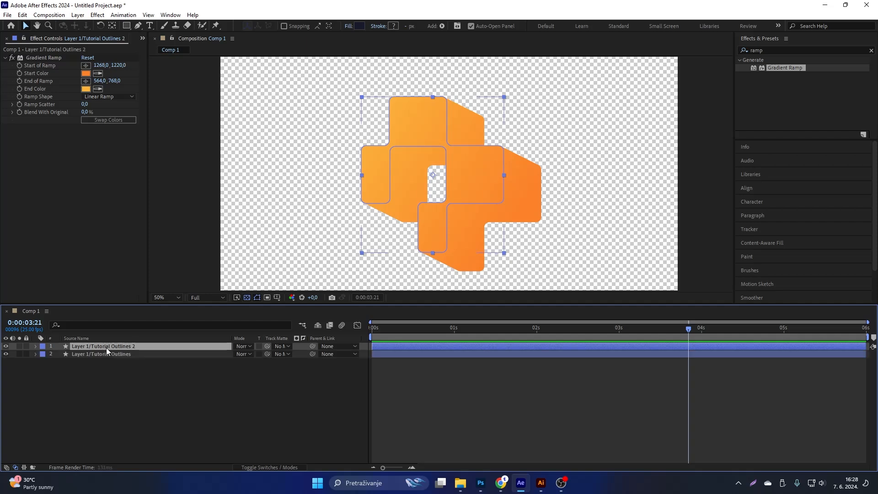
click(36, 346)
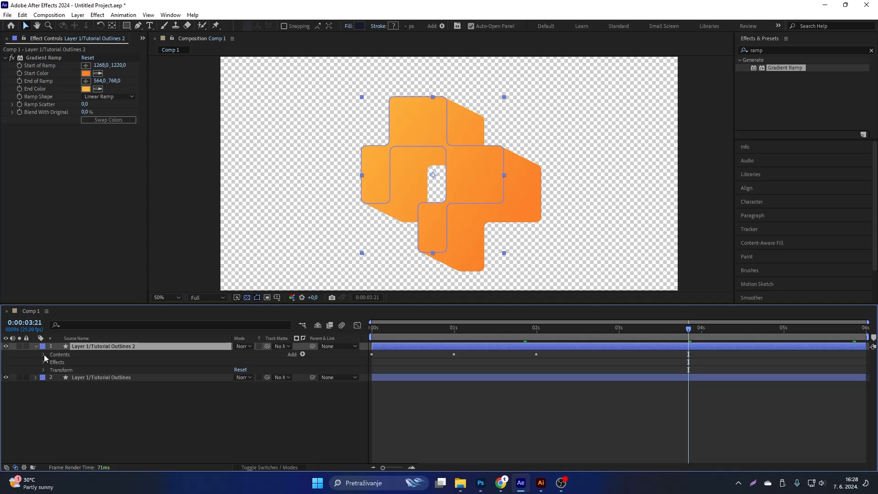
click(44, 355)
click(70, 370)
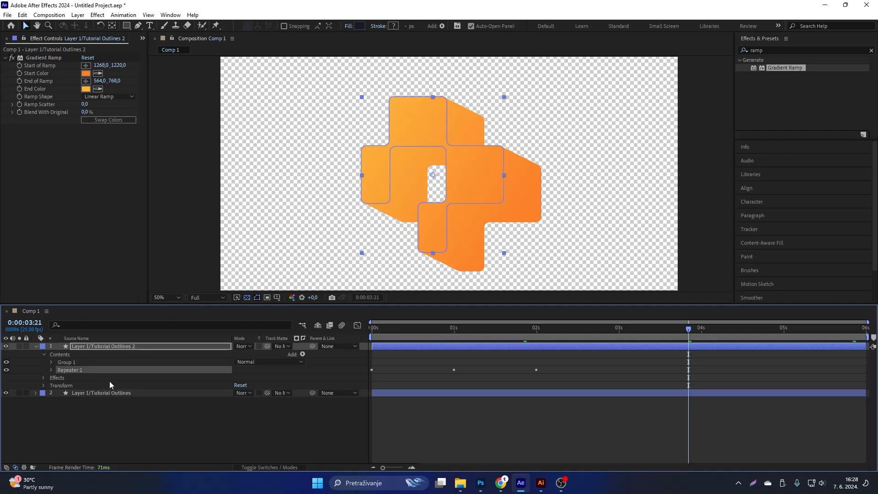
key(Delete)
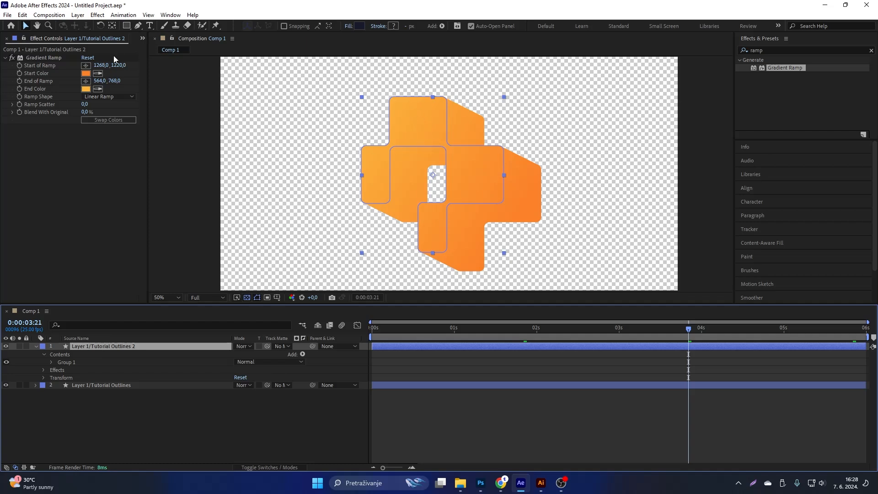
Lighten the duplicate layer's Gradient Ramp to a pale orange start color and an FFD074 end color, and preview the animation.
click(87, 74)
mouse_move(671, 197)
mouse_down()
mouse_move(678, 204)
mouse_move(641, 188)
mouse_up()
click(767, 193)
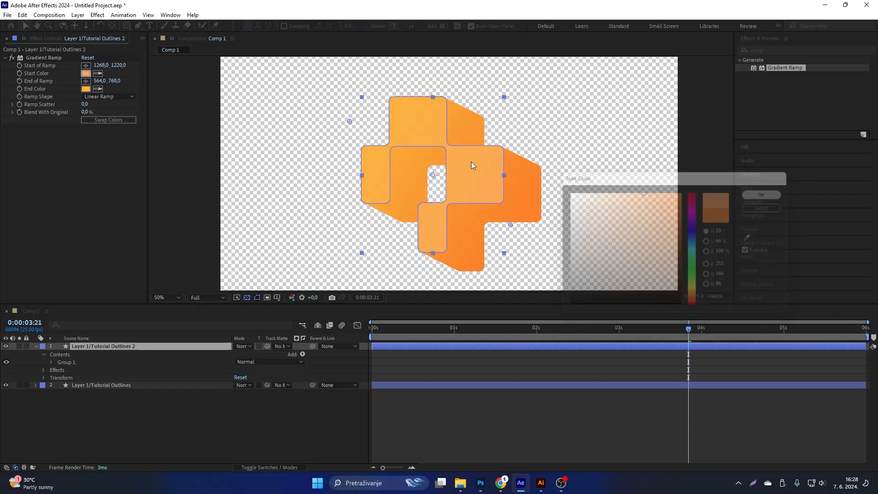
click(85, 89)
drag(612, 202, 630, 192)
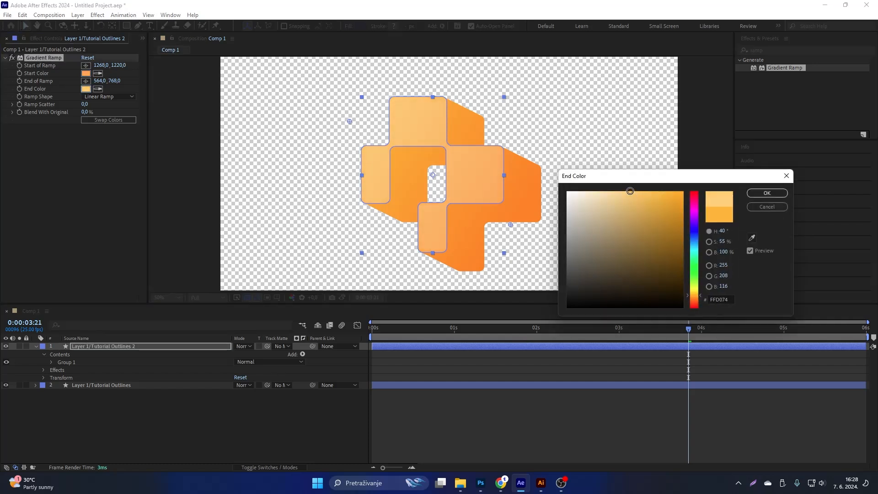
click(763, 193)
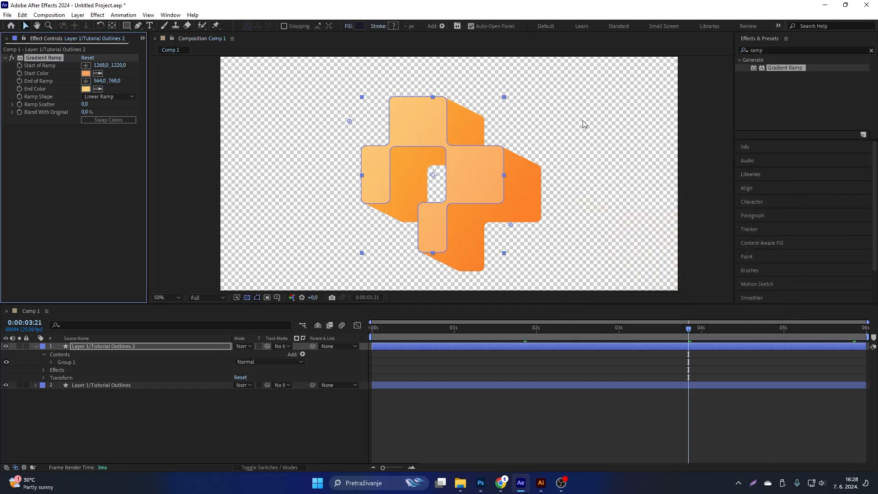
key(space)
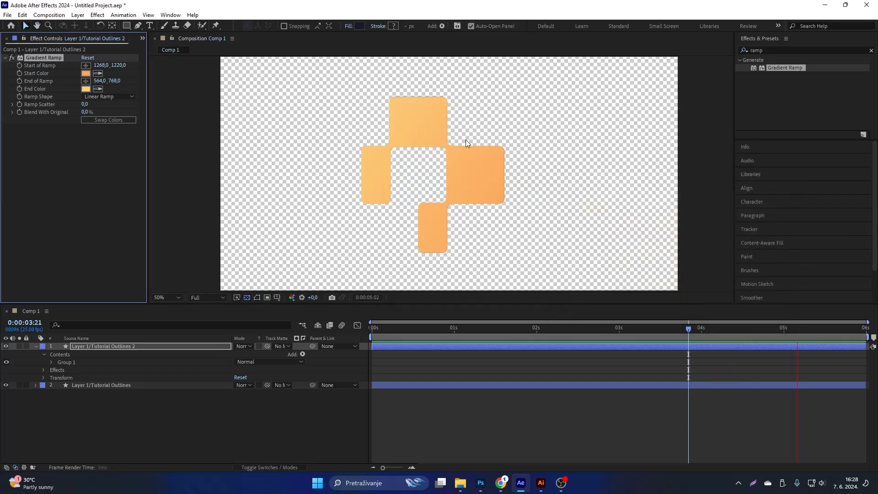